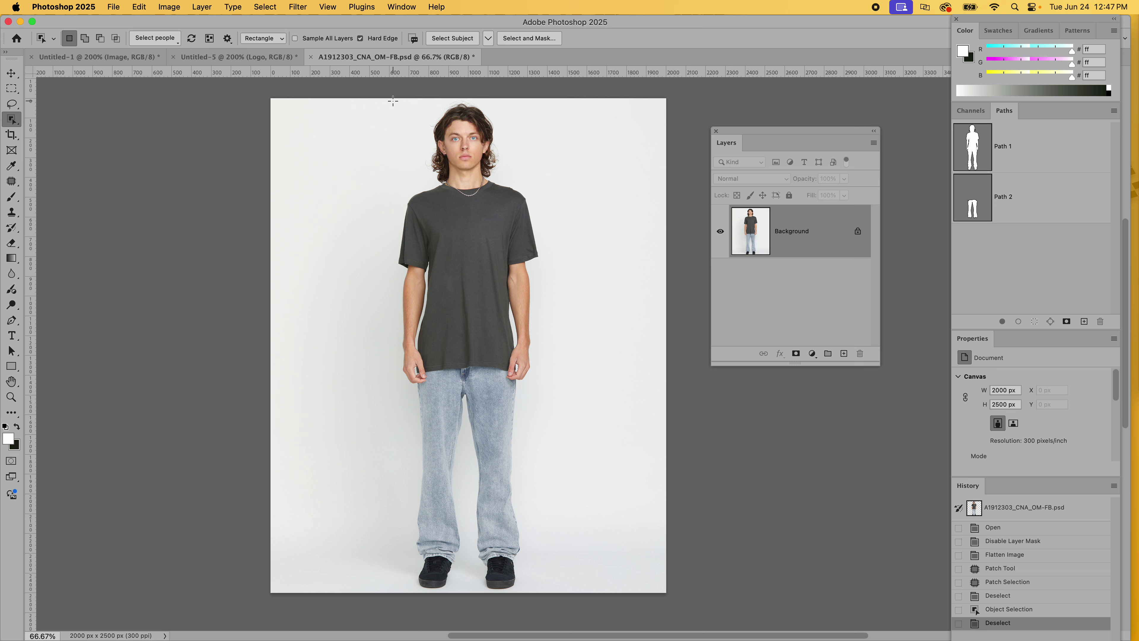
Select the whole standing man with the Object Selection tool.
{"action": "left_click_drag", "start_coordinate": [381, 98], "coordinate": [544, 583]}
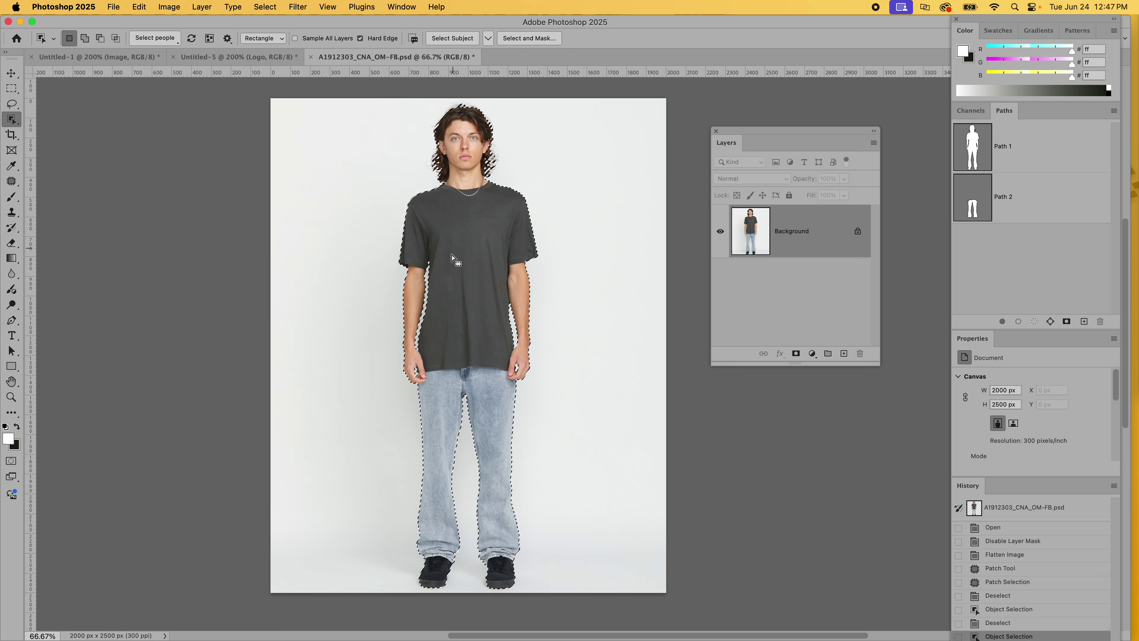
Examine the selection edge closely around the sleeve, arm, shoulders and hair.
{"action": "key", "text": "z"}
{"action": "left_click_drag", "start_coordinate": [411, 287], "coordinate": [508, 318]}
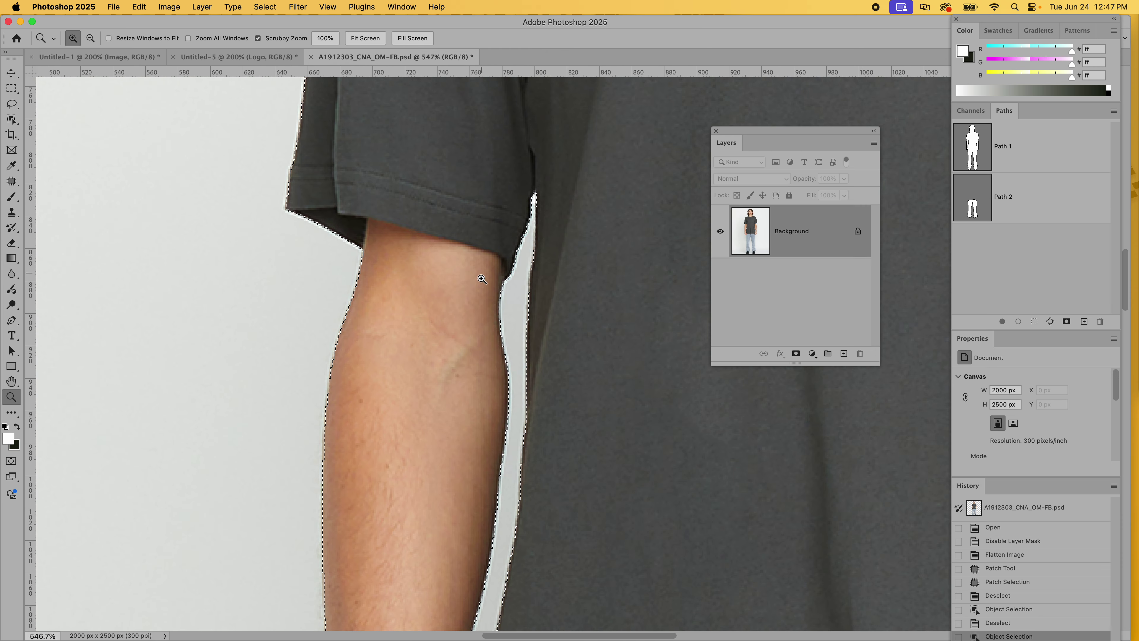
{"action": "scroll", "coordinate": [413, 293], "scroll_direction": "up", "scroll_amount": 15}
{"action": "scroll", "coordinate": [413, 293], "scroll_direction": "right", "scroll_amount": 5}
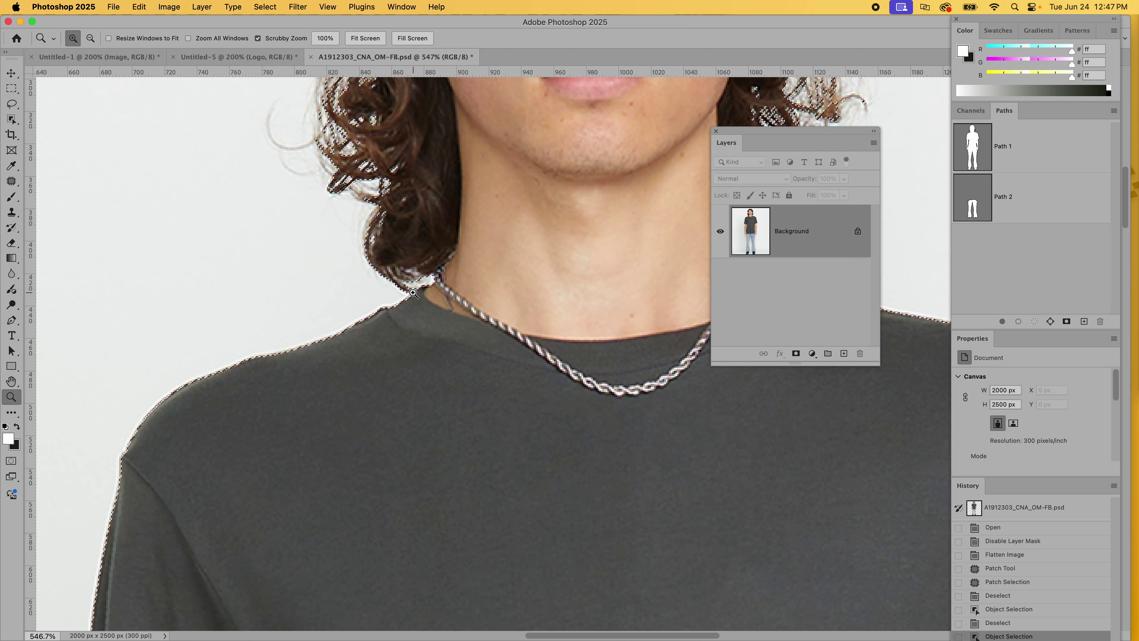
{"action": "scroll", "coordinate": [412, 293], "scroll_direction": "up", "scroll_amount": 5}
{"action": "scroll", "coordinate": [368, 240], "scroll_direction": "up", "scroll_amount": 6}
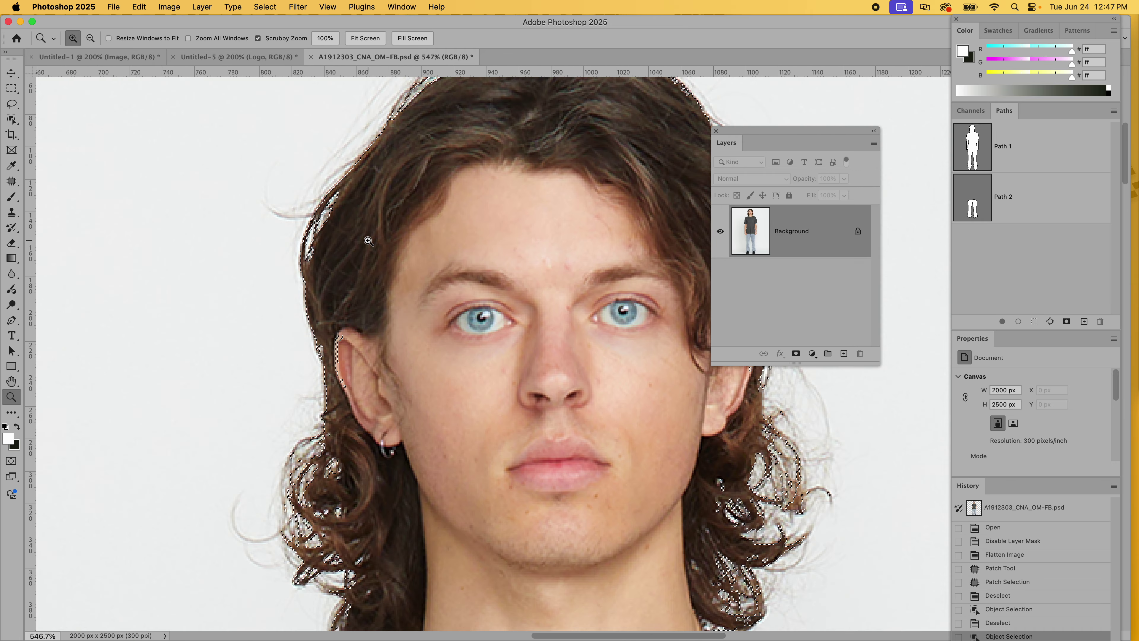
{"action": "scroll", "coordinate": [368, 240], "scroll_direction": "up", "scroll_amount": 6}
{"action": "scroll", "coordinate": [368, 241], "scroll_direction": "right", "scroll_amount": 5}
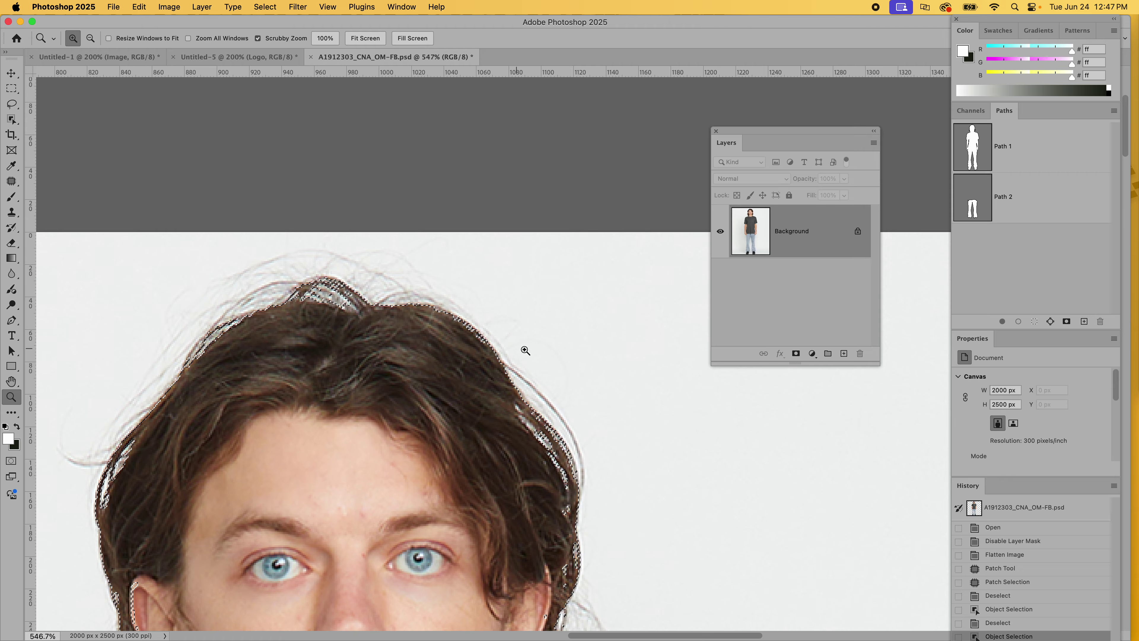
{"action": "scroll", "coordinate": [651, 516], "scroll_direction": "down", "scroll_amount": 10}
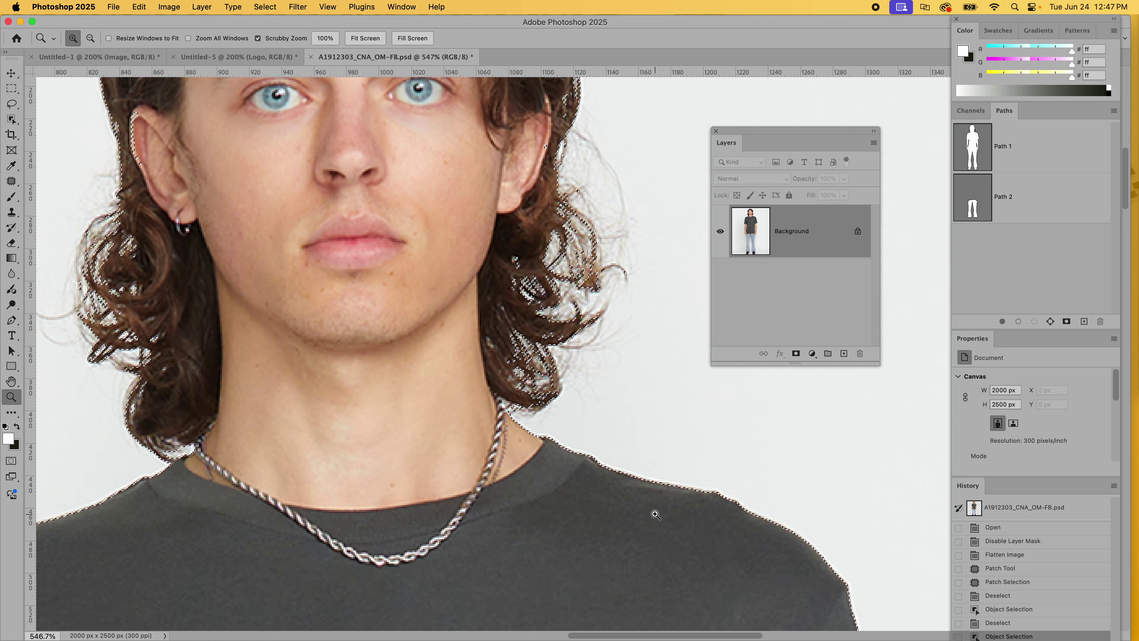
{"action": "scroll", "coordinate": [655, 515], "scroll_direction": "down", "scroll_amount": 8}
{"action": "scroll", "coordinate": [656, 515], "scroll_direction": "right", "scroll_amount": 2}
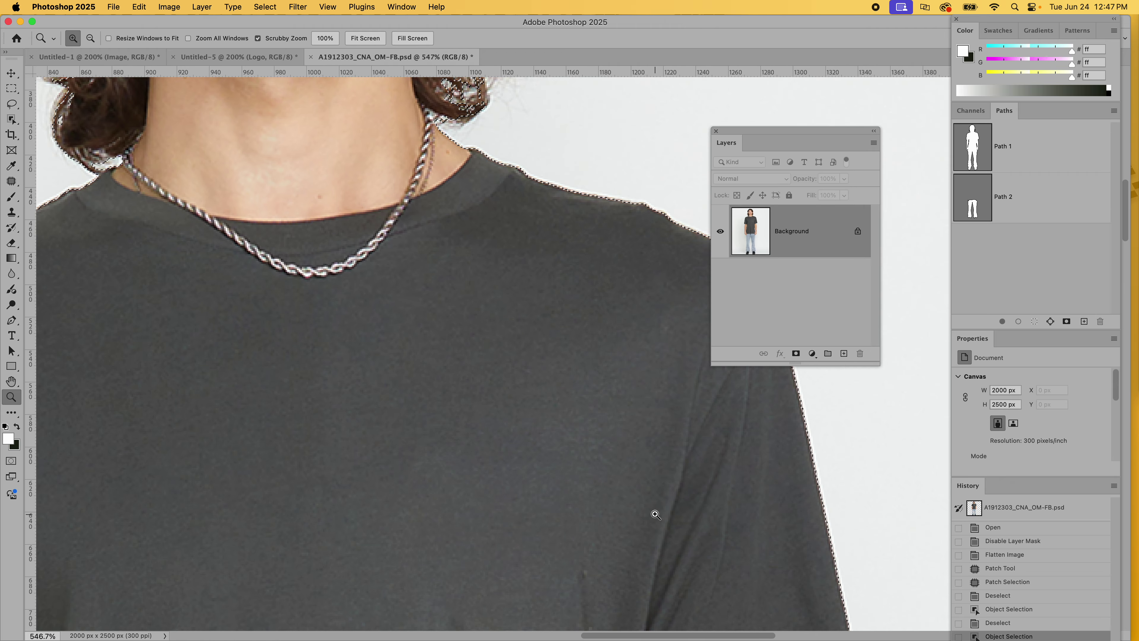
{"action": "scroll", "coordinate": [656, 516], "scroll_direction": "up", "scroll_amount": 2}
{"action": "key", "text": "super+1"}
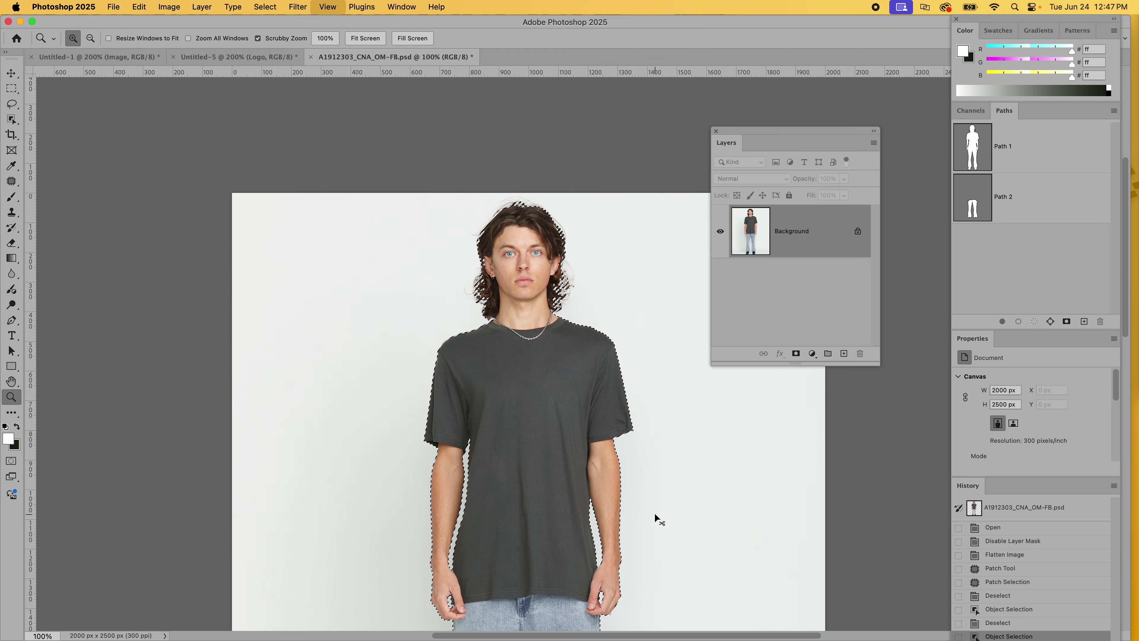
Open the selection in Select and Mask and move the Properties panel away from the figure.
{"action": "key", "text": "super+minus"}
{"action": "scroll", "coordinate": [656, 516], "scroll_direction": "down", "scroll_amount": 5}
{"action": "scroll", "coordinate": [656, 515], "scroll_direction": "right", "scroll_amount": 5}
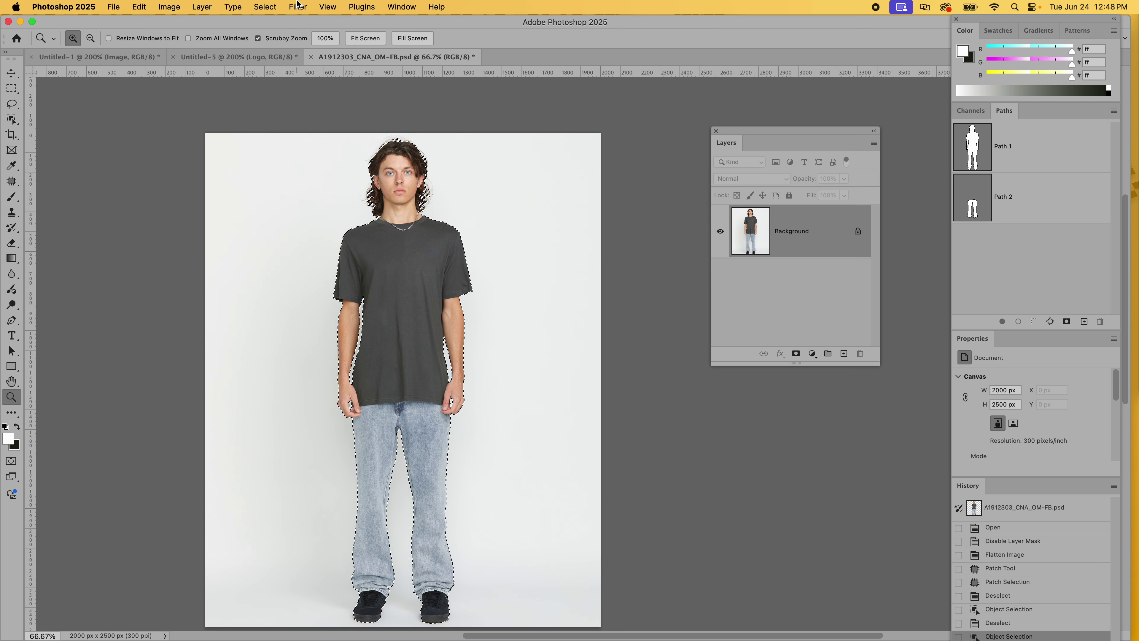
{"action": "left_click", "coordinate": [268, 5]}
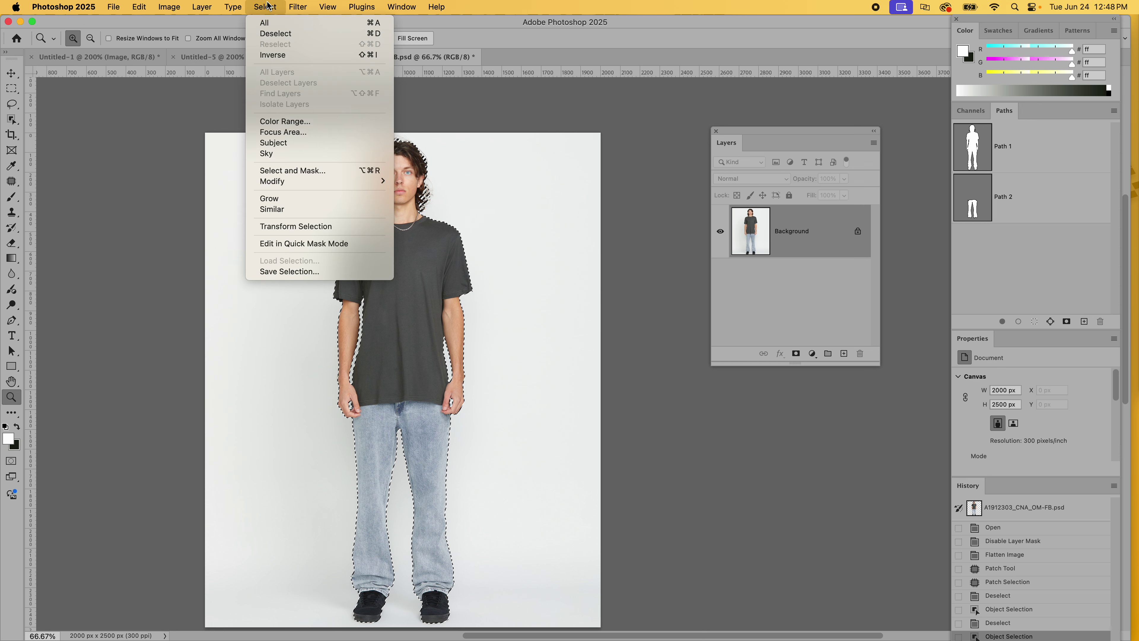
{"action": "left_click", "coordinate": [299, 173]}
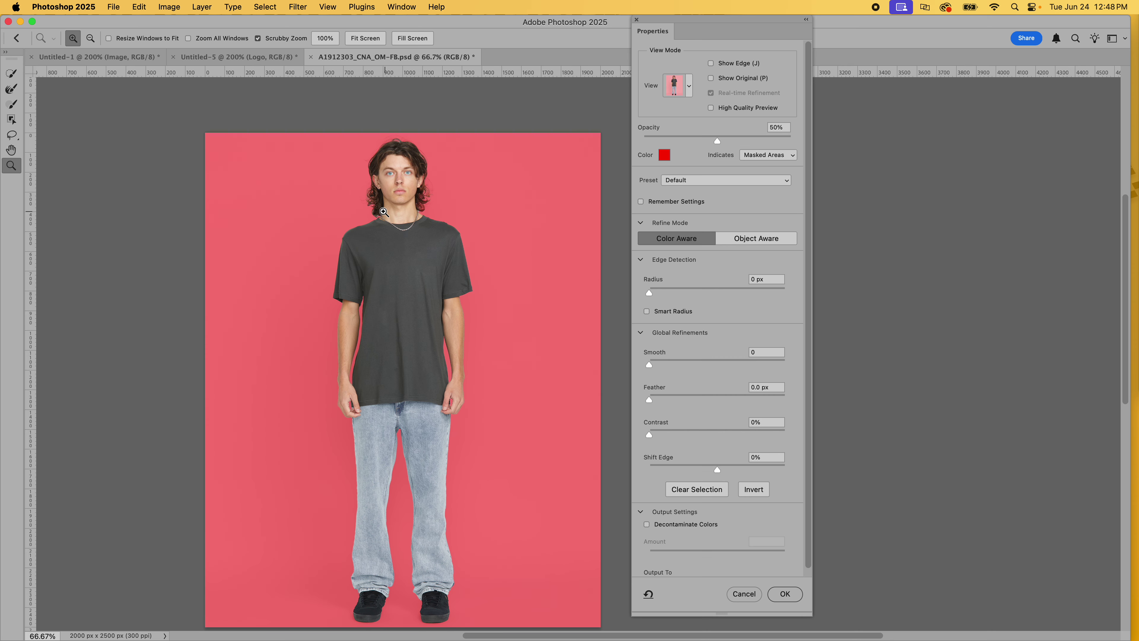
{"action": "left_click_drag", "start_coordinate": [376, 212], "coordinate": [425, 216]}
{"action": "scroll", "coordinate": [424, 216], "scroll_direction": "up", "scroll_amount": 3}
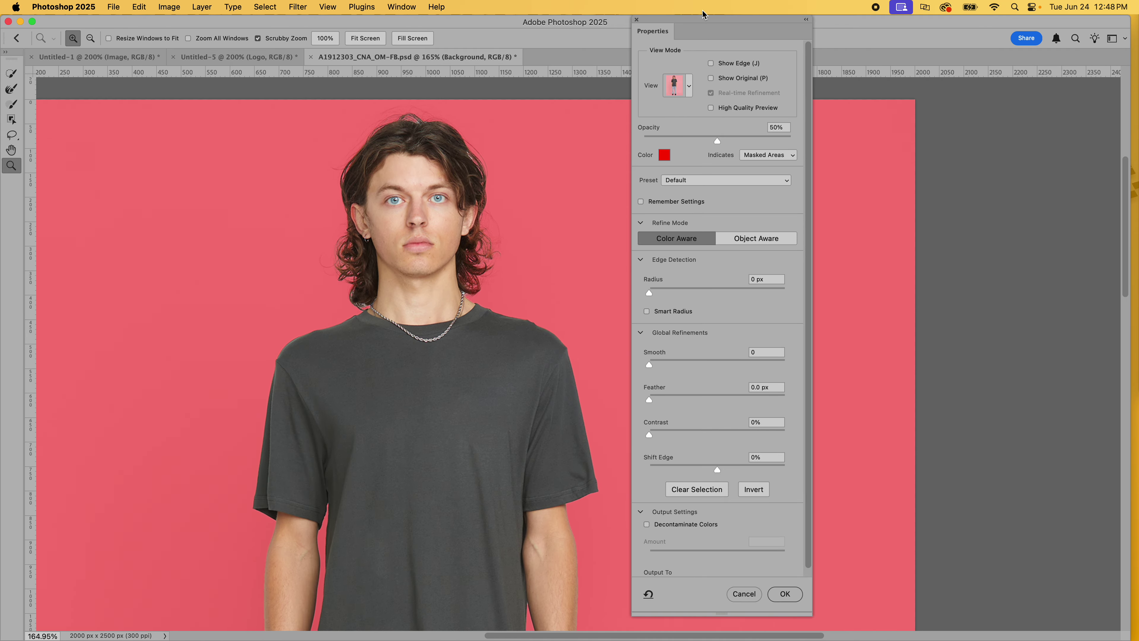
{"action": "left_click_drag", "start_coordinate": [703, 21], "coordinate": [830, 21]}
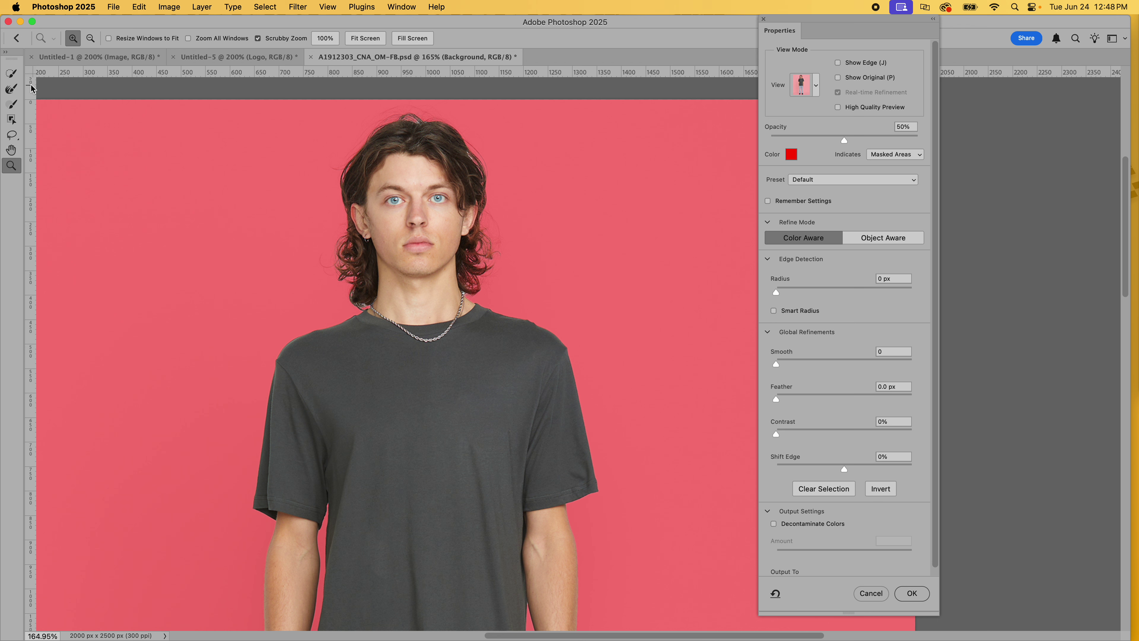
Choose the Refine Edge Brush and enlarge it to 45 px.
{"action": "left_click", "coordinate": [10, 89]}
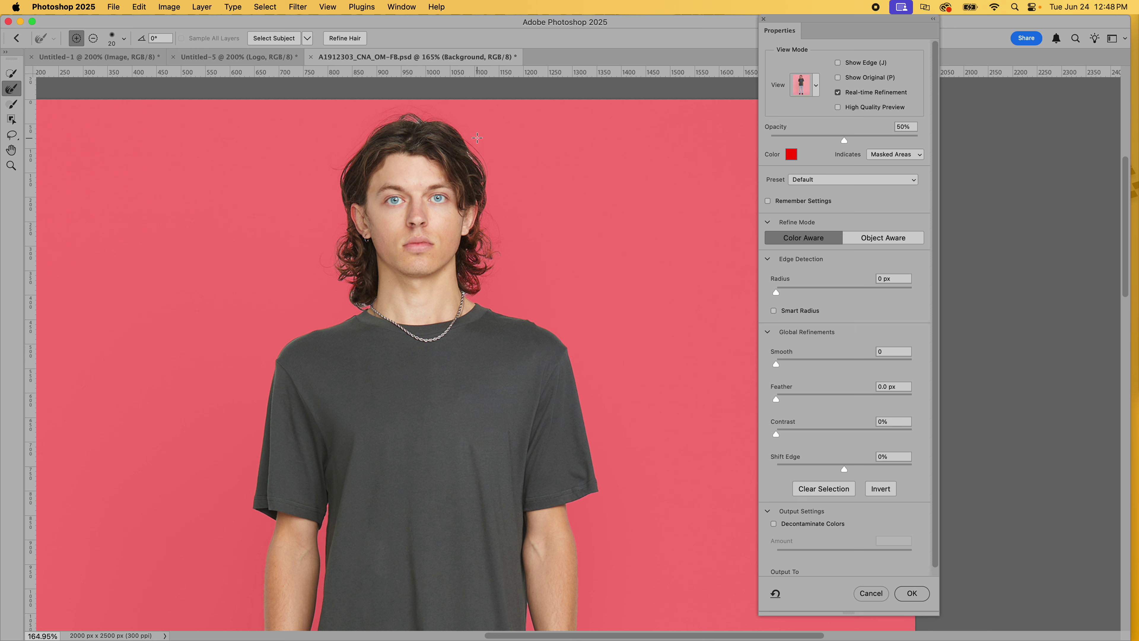
{"action": "key", "text": "bracketright"}
{"action": "key", "text": "bracketright"}
{"action": "right_click", "coordinate": [525, 146]}
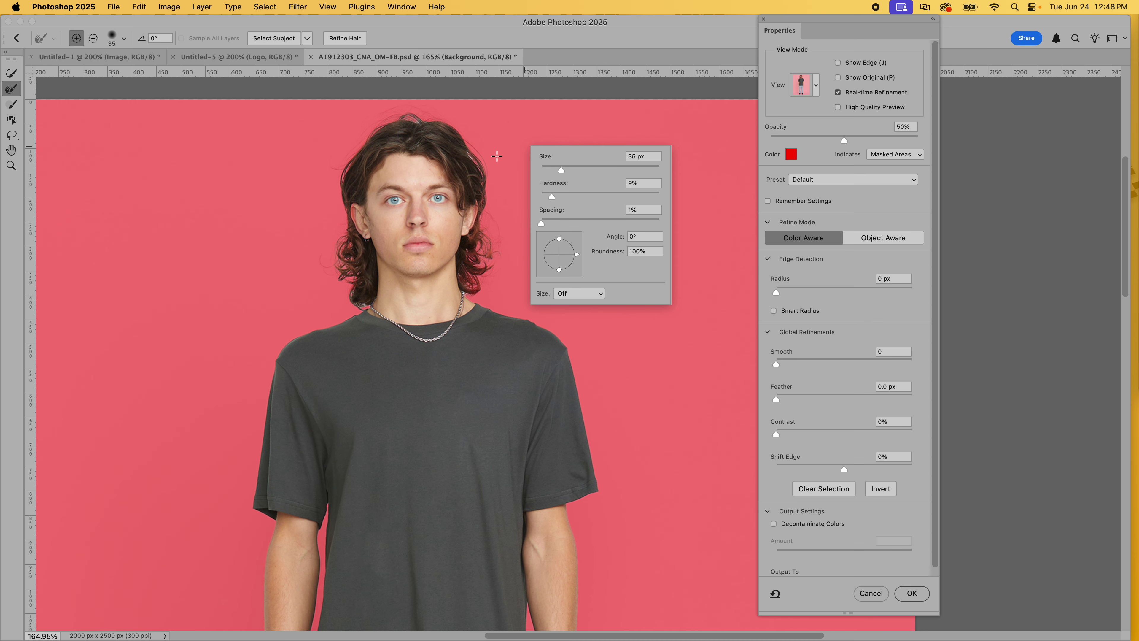
{"action": "key", "text": "bracketright"}
Examine the masked edges of the figure from the hair down to the shoes.
{"action": "scroll", "coordinate": [522, 122], "scroll_direction": "up", "scroll_amount": 5}
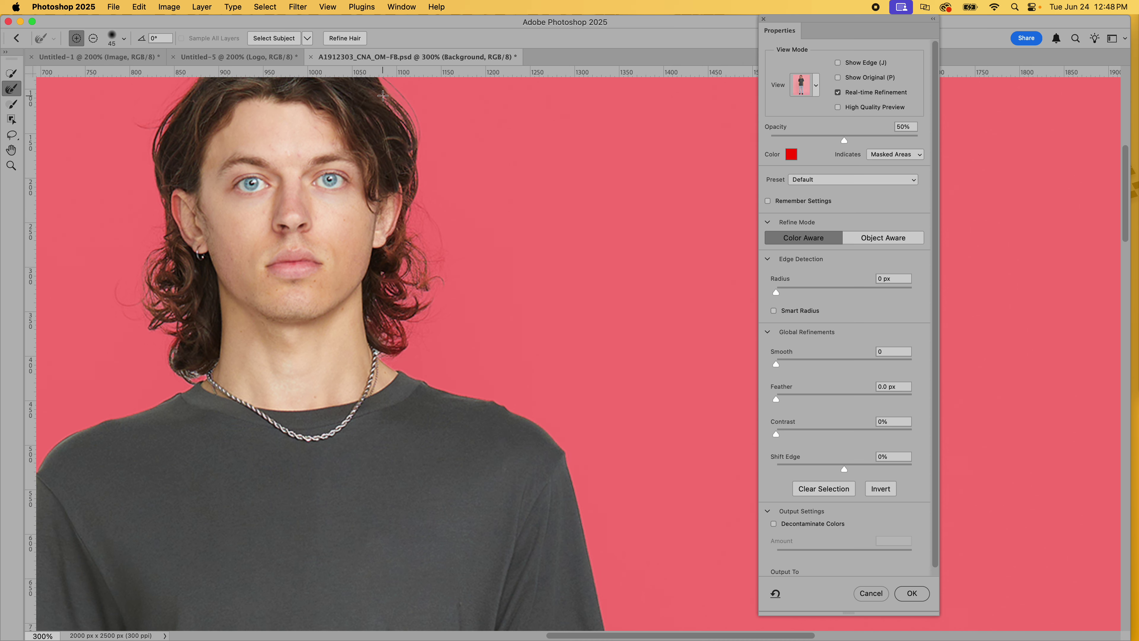
{"action": "scroll", "coordinate": [434, 201], "scroll_direction": "left", "scroll_amount": 5}
{"action": "scroll", "coordinate": [435, 201], "scroll_direction": "up", "scroll_amount": 2}
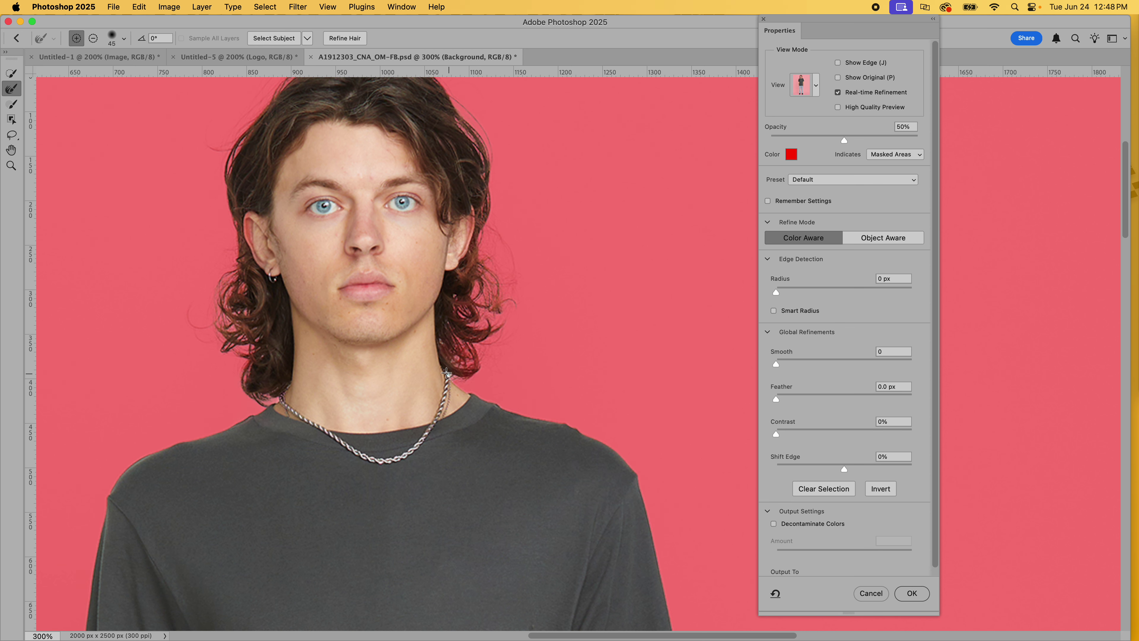
{"action": "scroll", "coordinate": [522, 385], "scroll_direction": "down", "scroll_amount": 15}
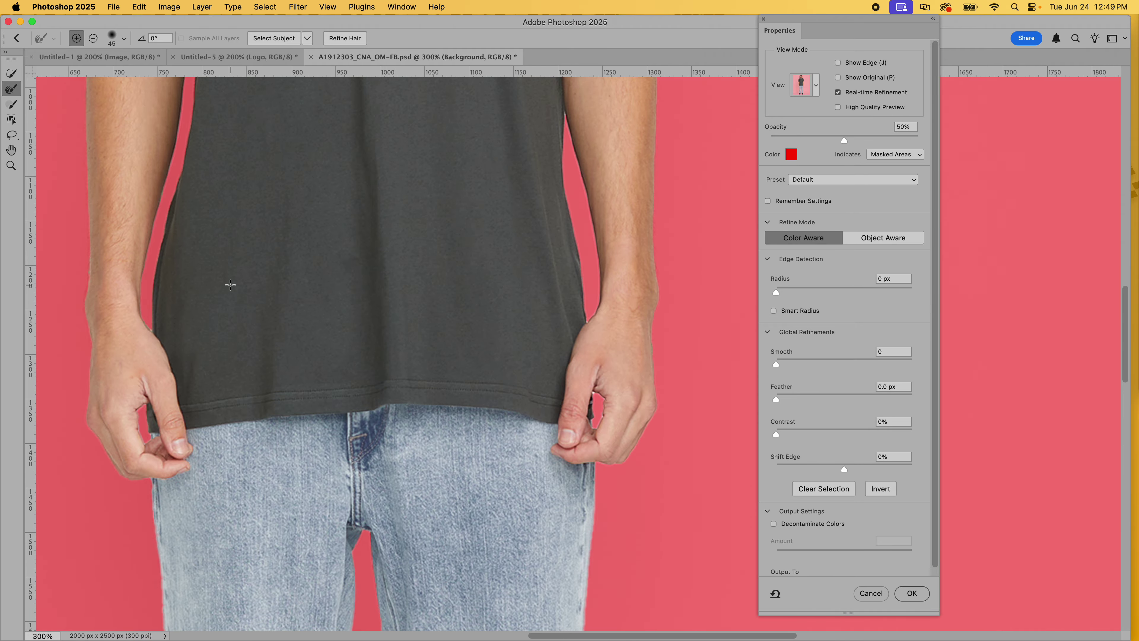
{"action": "scroll", "coordinate": [231, 285], "scroll_direction": "down", "scroll_amount": 15}
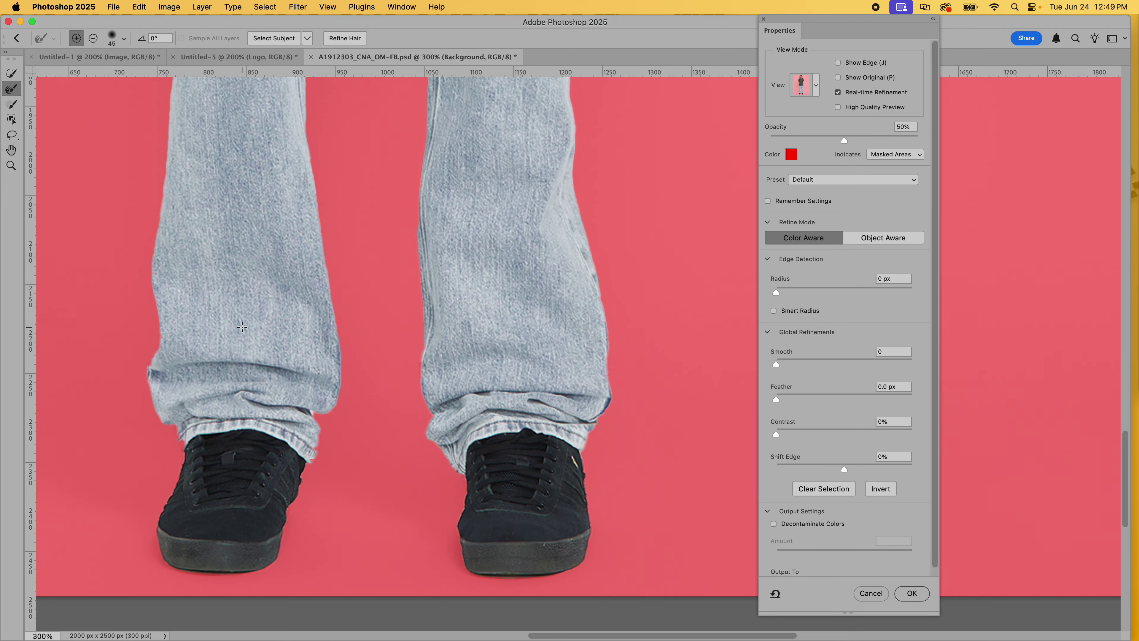
{"action": "scroll", "coordinate": [524, 365], "scroll_direction": "up", "scroll_amount": 20}
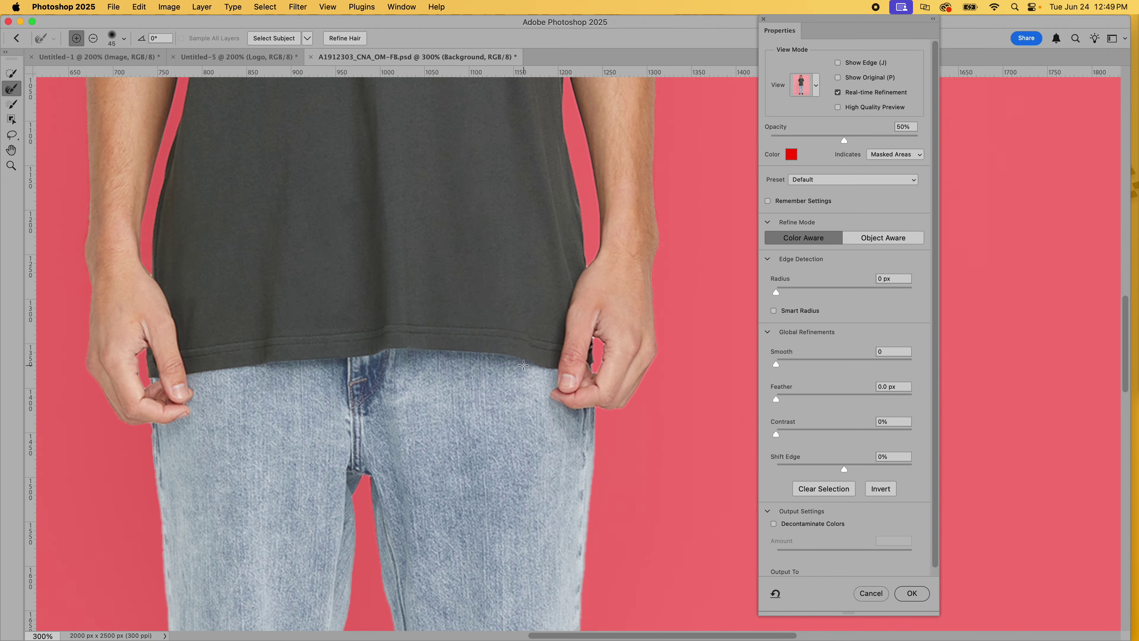
{"action": "scroll", "coordinate": [523, 365], "scroll_direction": "up", "scroll_amount": 6}
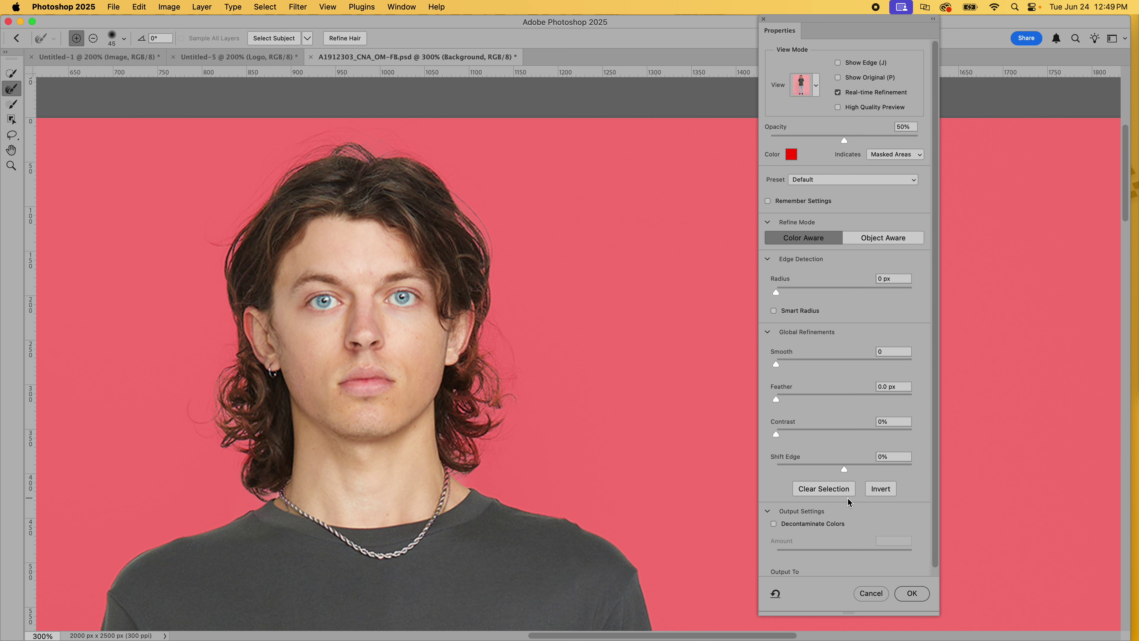
Apply the Select and Mask result with the output set to Selection.
{"action": "scroll", "coordinate": [847, 496], "scroll_direction": "down", "scroll_amount": 1}
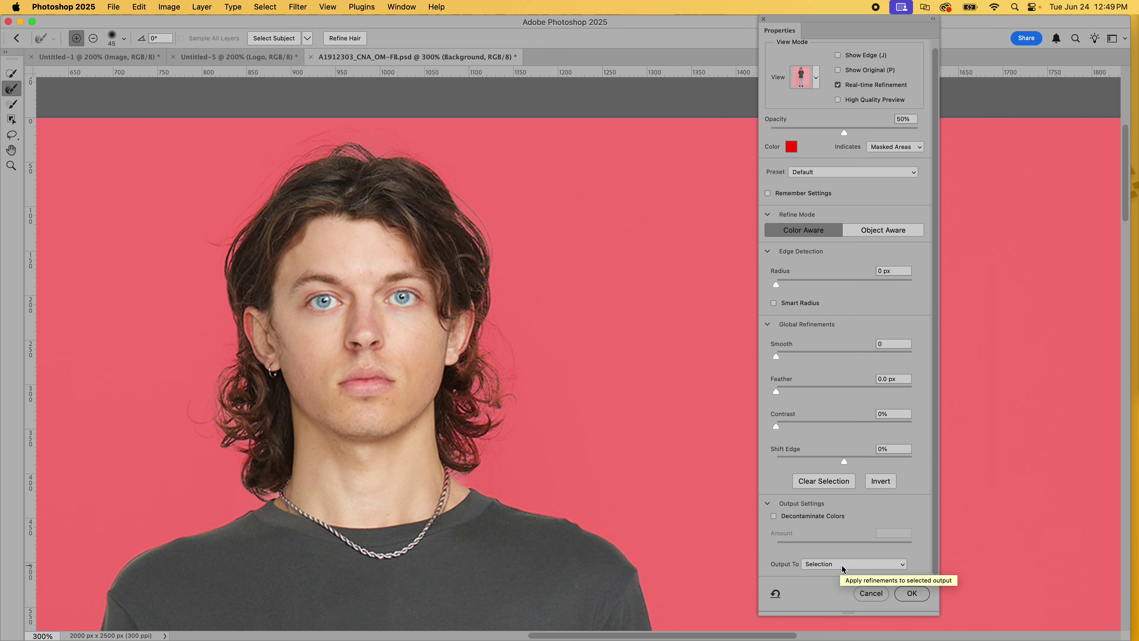
{"action": "left_click", "coordinate": [912, 593]}
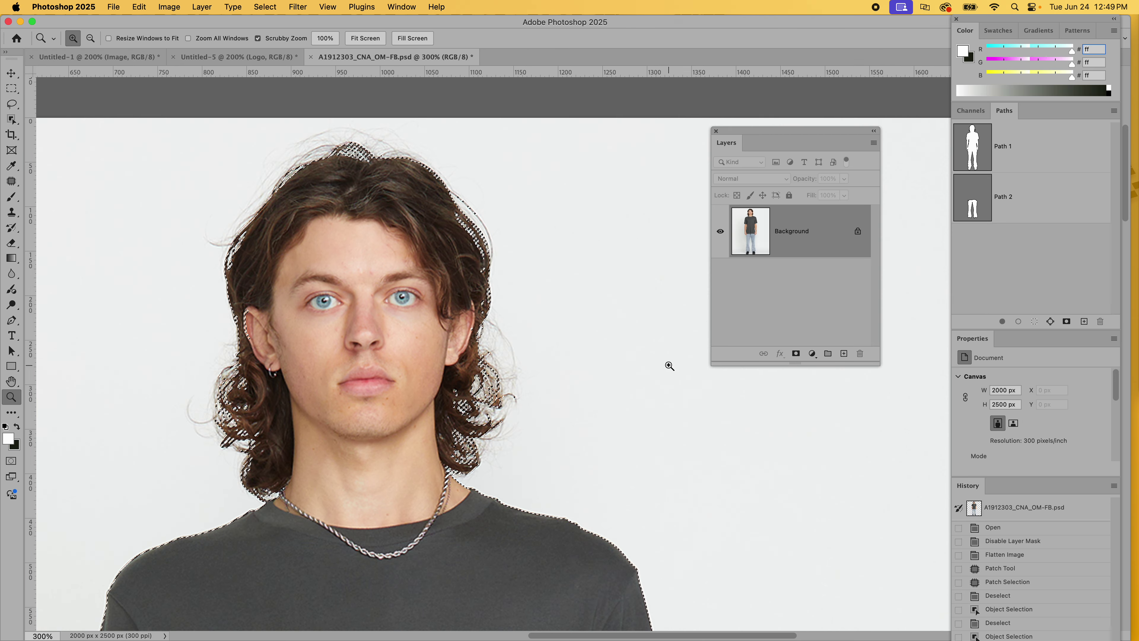
{"action": "key", "text": "super+0"}
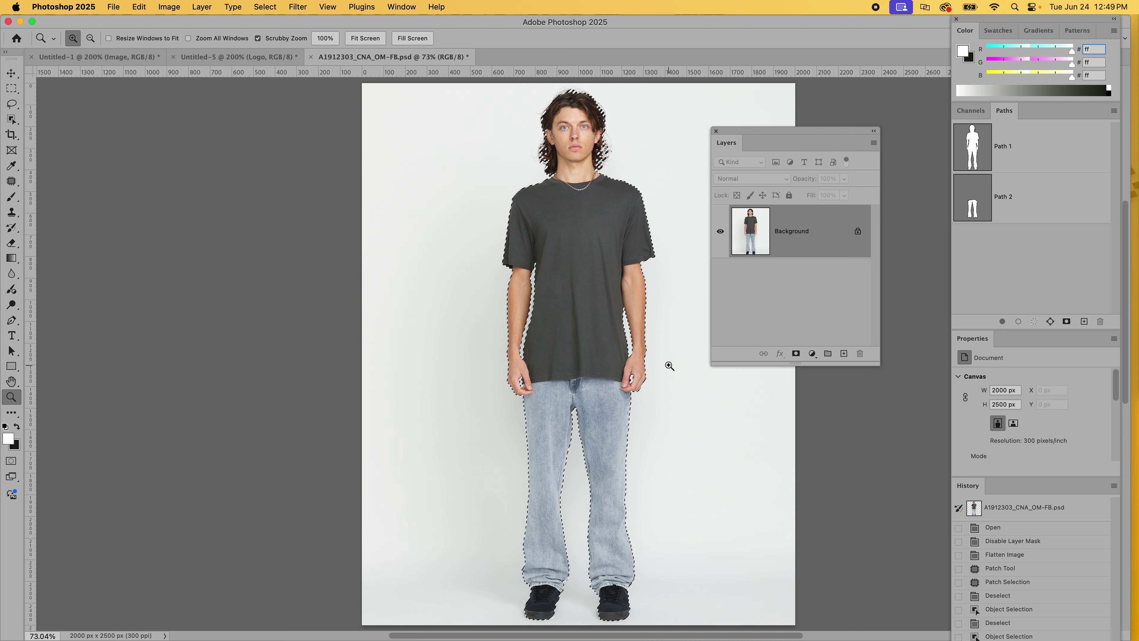
{"action": "scroll", "coordinate": [668, 365], "scroll_direction": "right", "scroll_amount": 5}
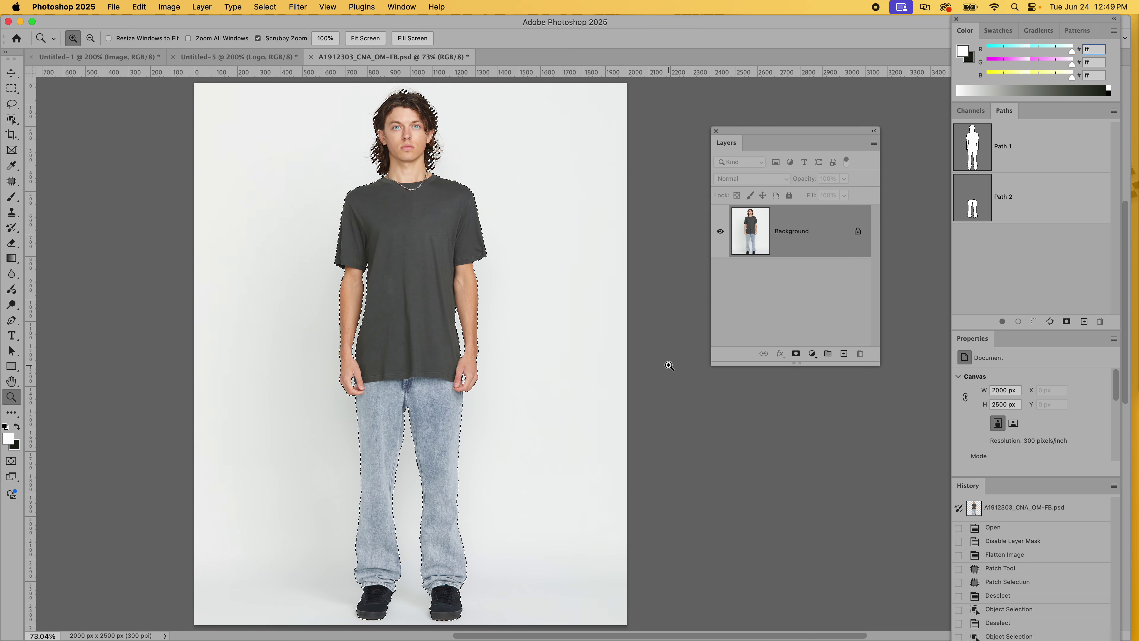
Copy the selected man and paste him onto a new layer above the Background.
{"action": "left_click", "coordinate": [14, 75]}
{"action": "left_click", "coordinate": [138, 6]}
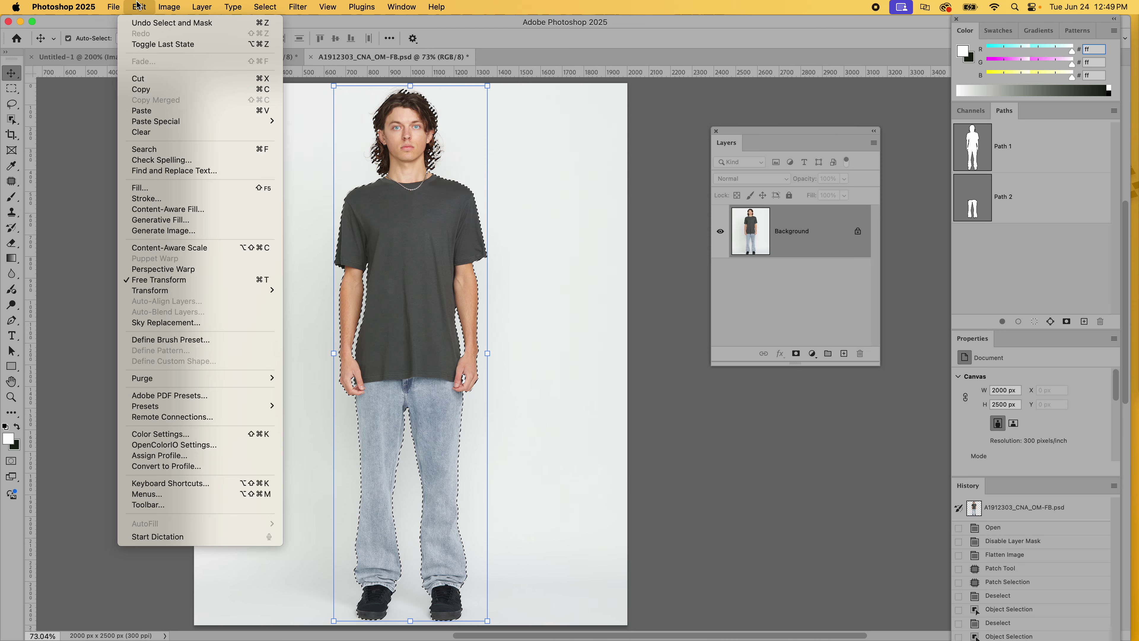
{"action": "left_click", "coordinate": [147, 93]}
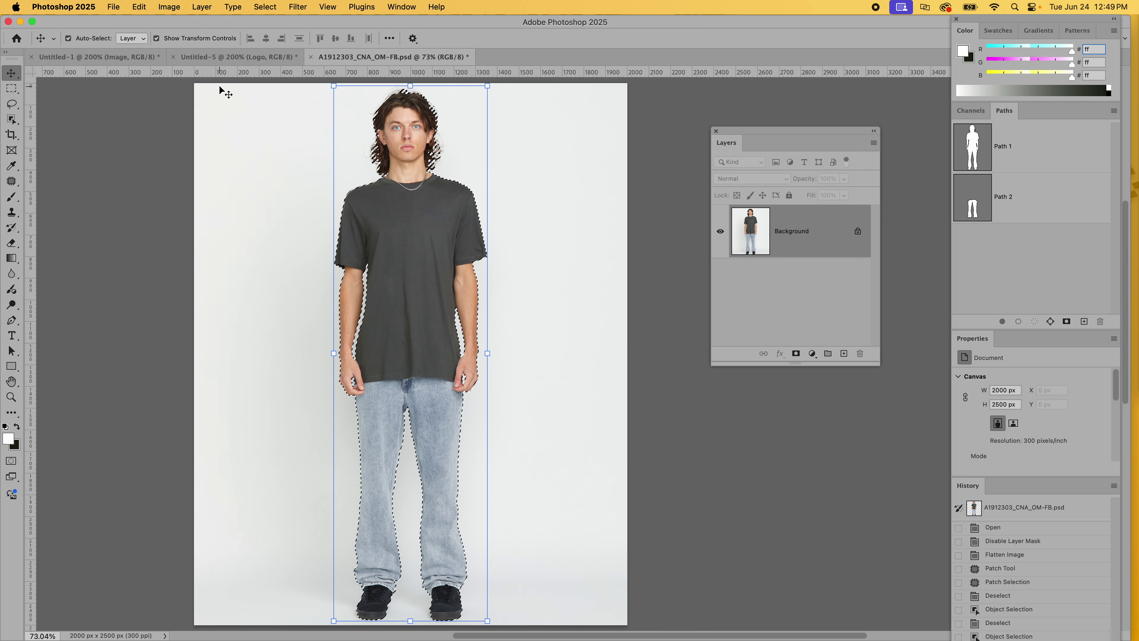
{"action": "left_click", "coordinate": [139, 6]}
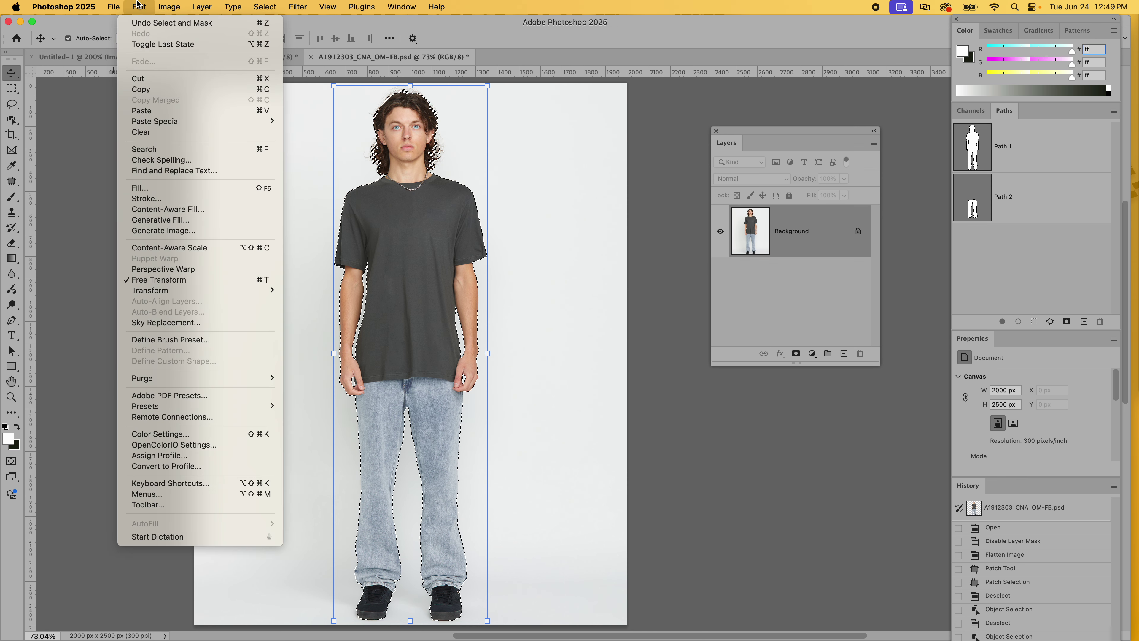
{"action": "left_click", "coordinate": [184, 110]}
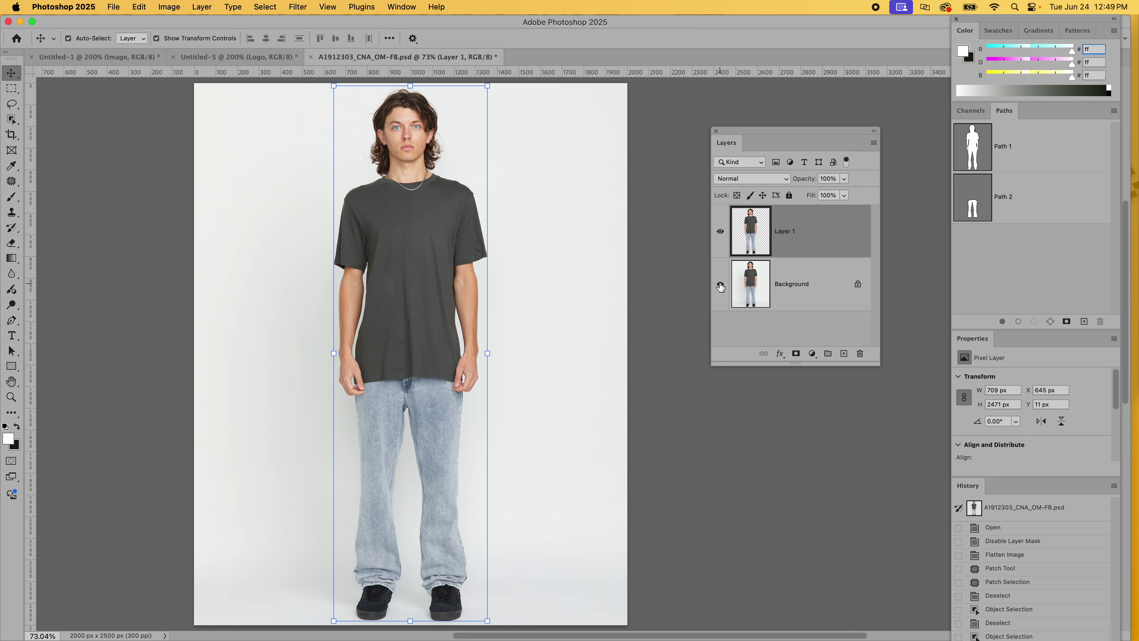
Check the cutout against transparency by temporarily hiding the Background layer and showing it again.
{"action": "left_click", "coordinate": [759, 287]}
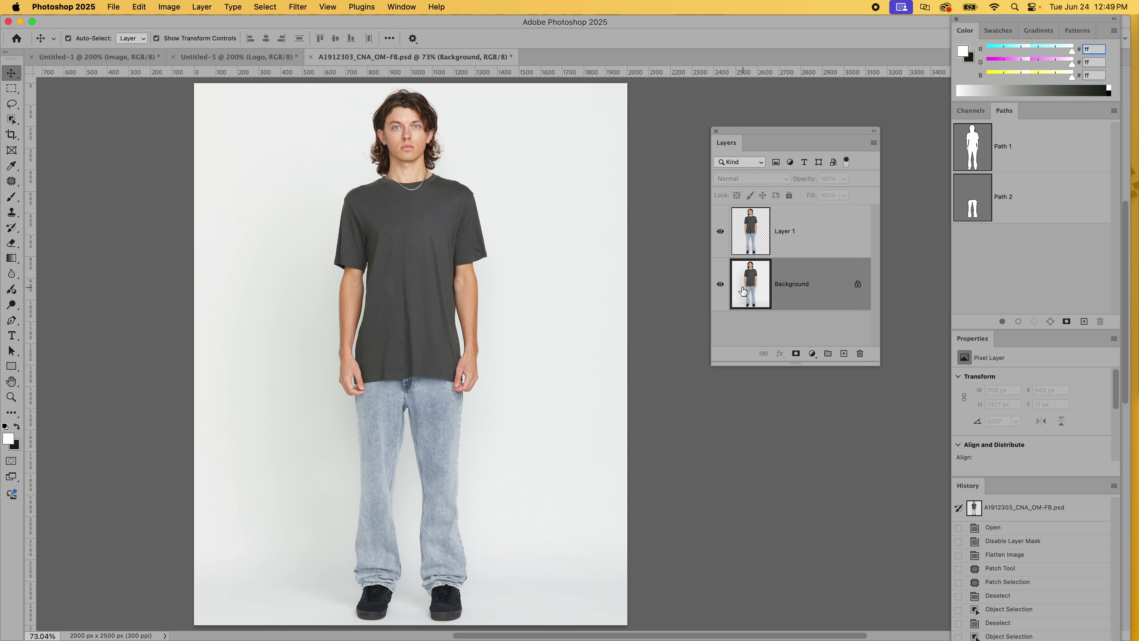
{"action": "left_click", "coordinate": [721, 286]}
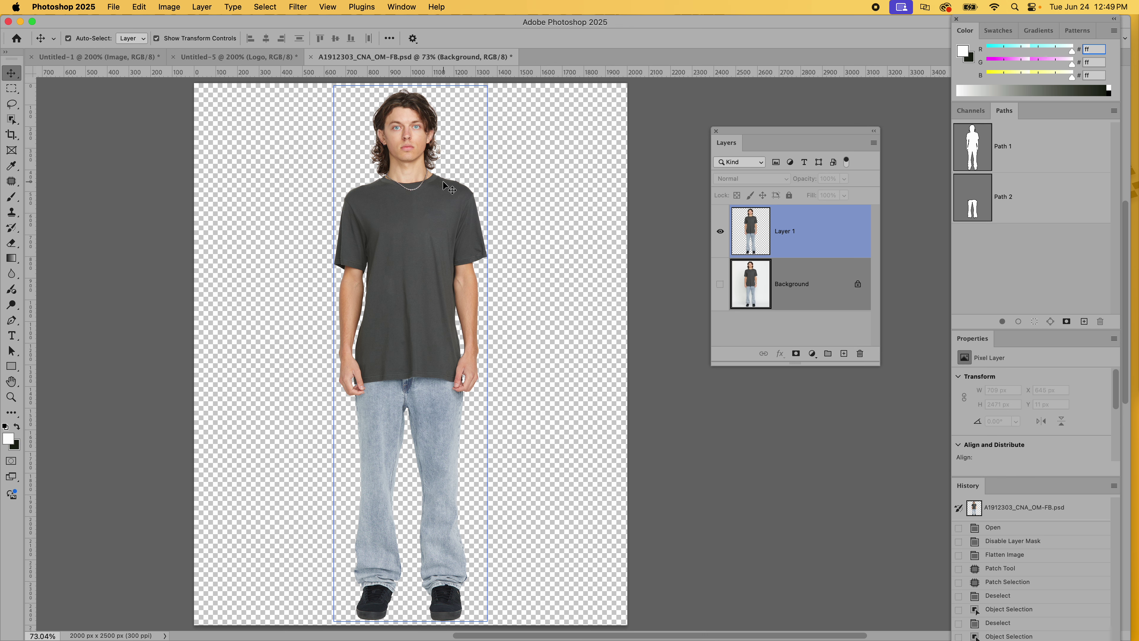
{"action": "left_click", "coordinate": [720, 286]}
{"action": "left_click", "coordinate": [759, 231]}
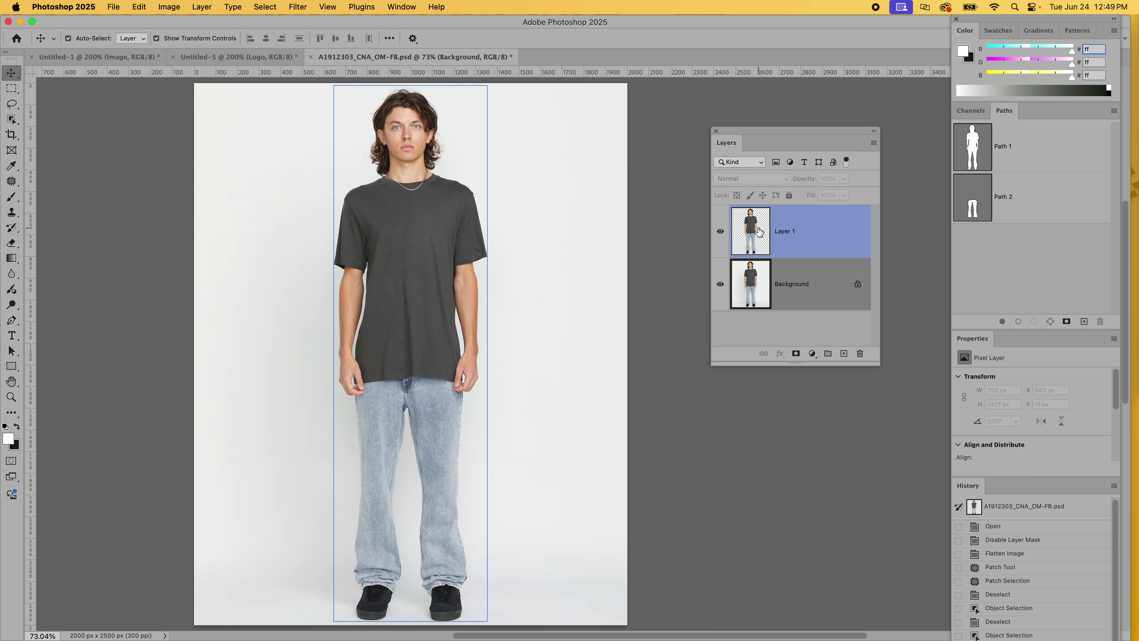
Hide the cutout layer and activate the Pen tool in Path mode on the Background layer.
{"action": "left_click", "coordinate": [773, 273]}
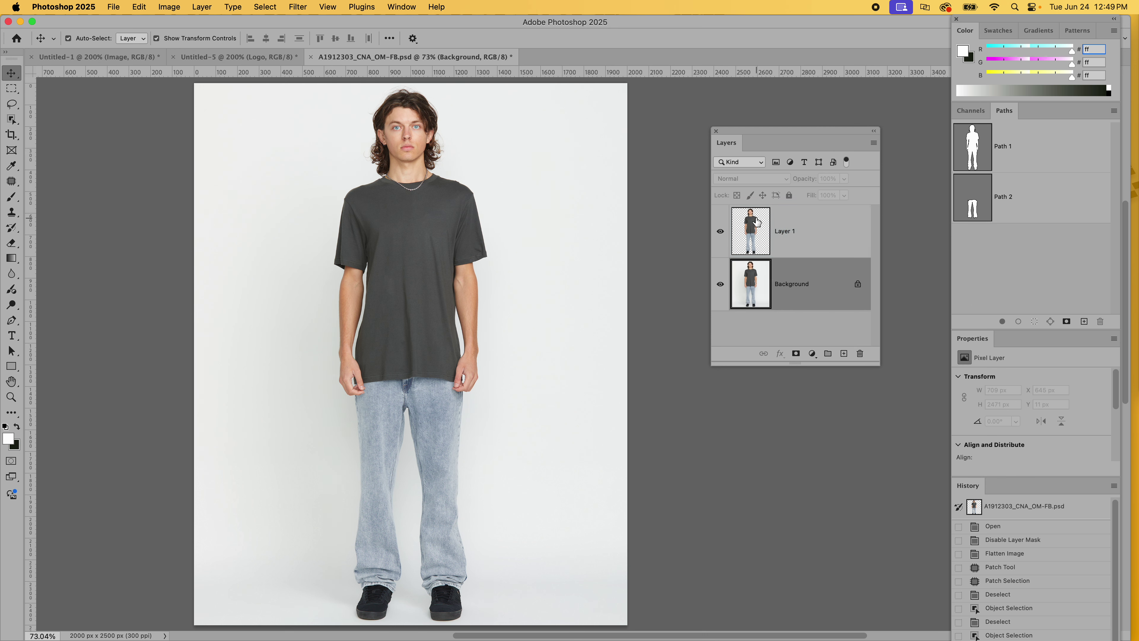
{"action": "left_click", "coordinate": [720, 231]}
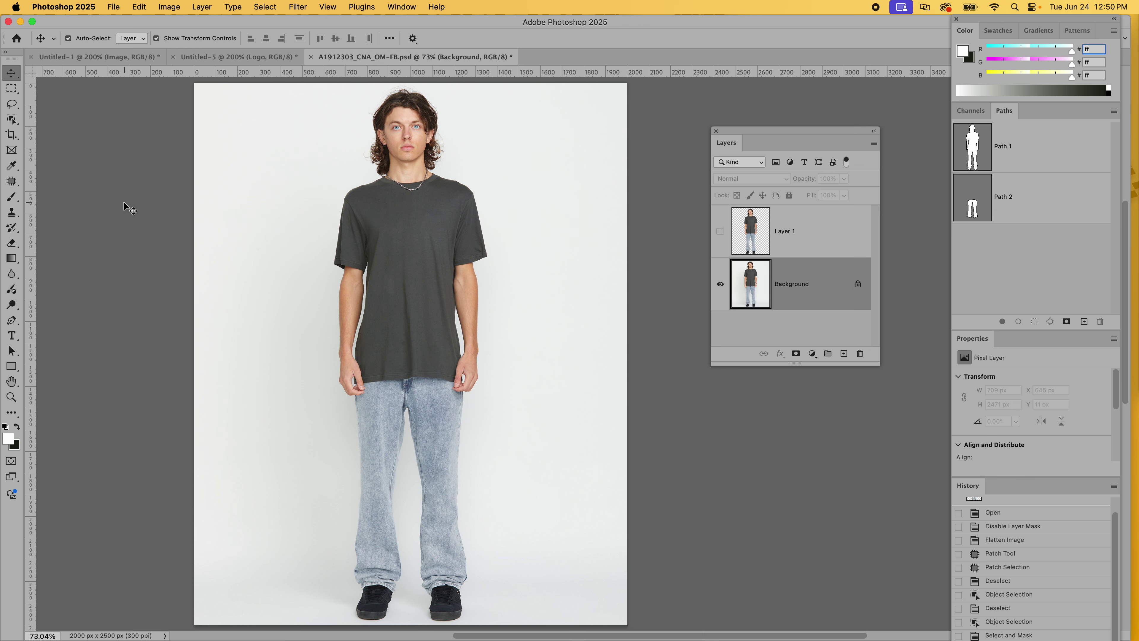
{"action": "key", "text": "p"}
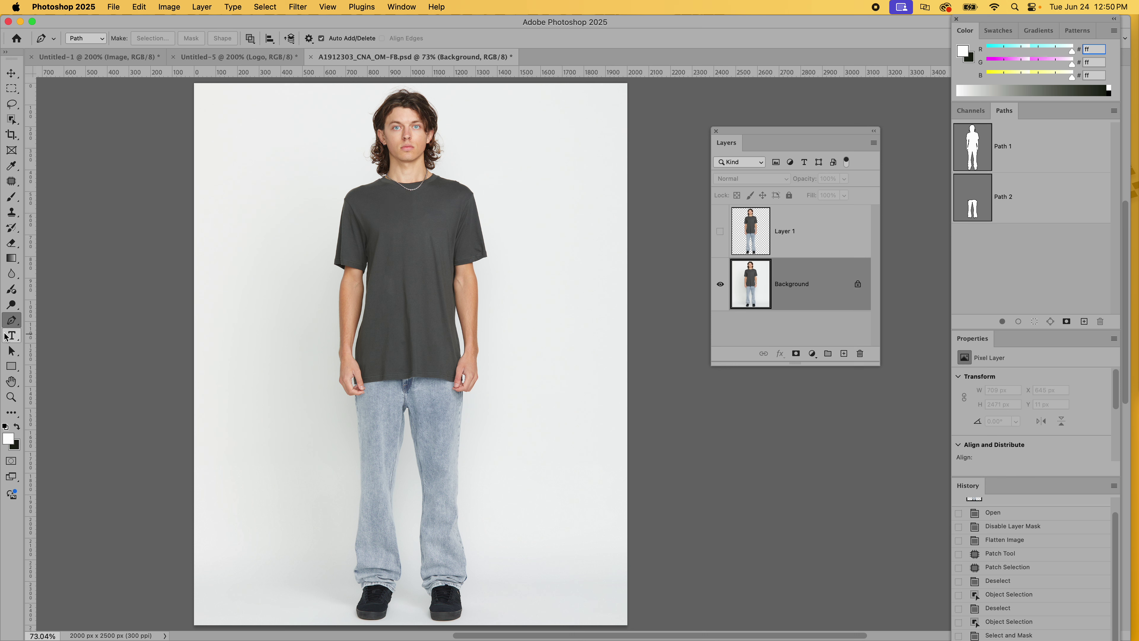
Start a Pen tool path on the Background layer, tracing down the outer edge of the model's left T-shirt sleeve.
{"action": "left_click", "coordinate": [11, 322]}
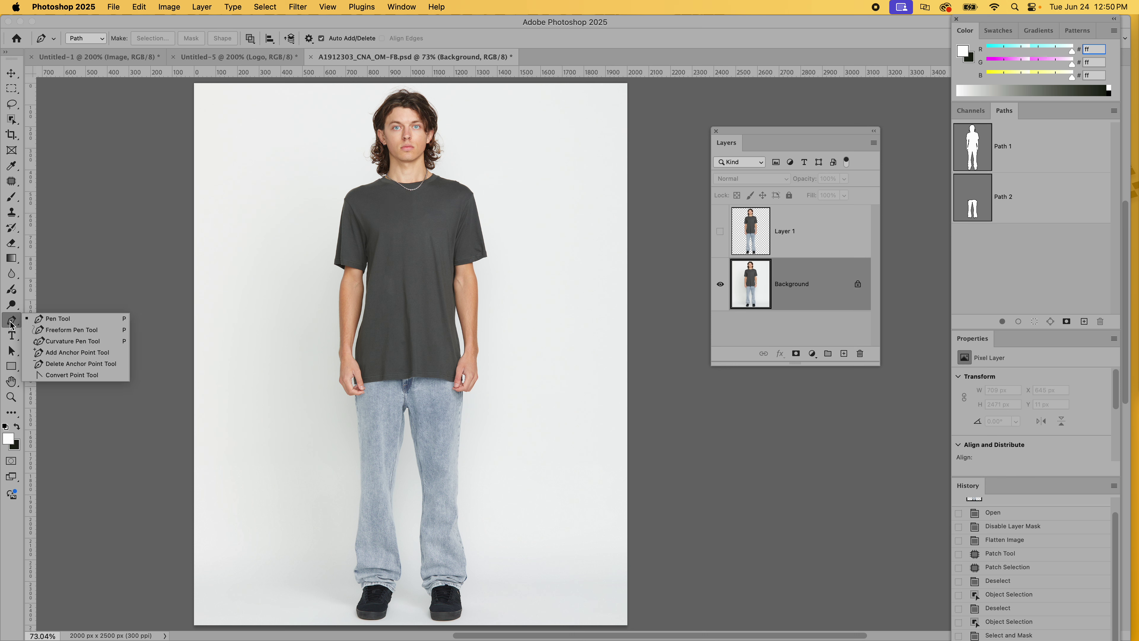
{"action": "left_click", "coordinate": [56, 318]}
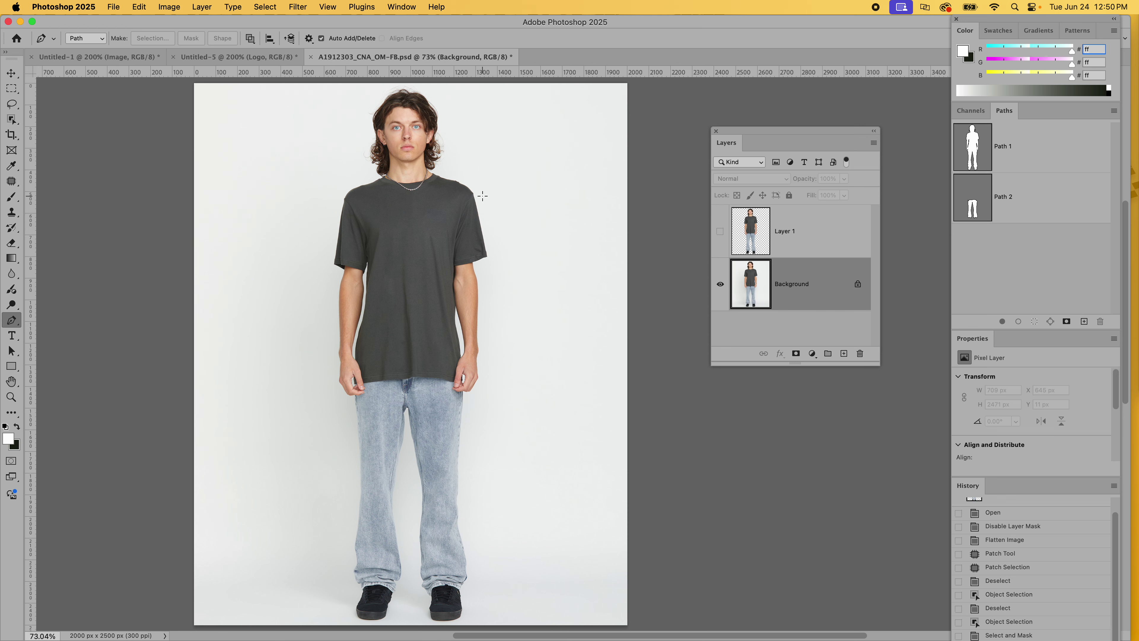
{"action": "scroll", "coordinate": [516, 211], "scroll_direction": "up", "scroll_amount": 6}
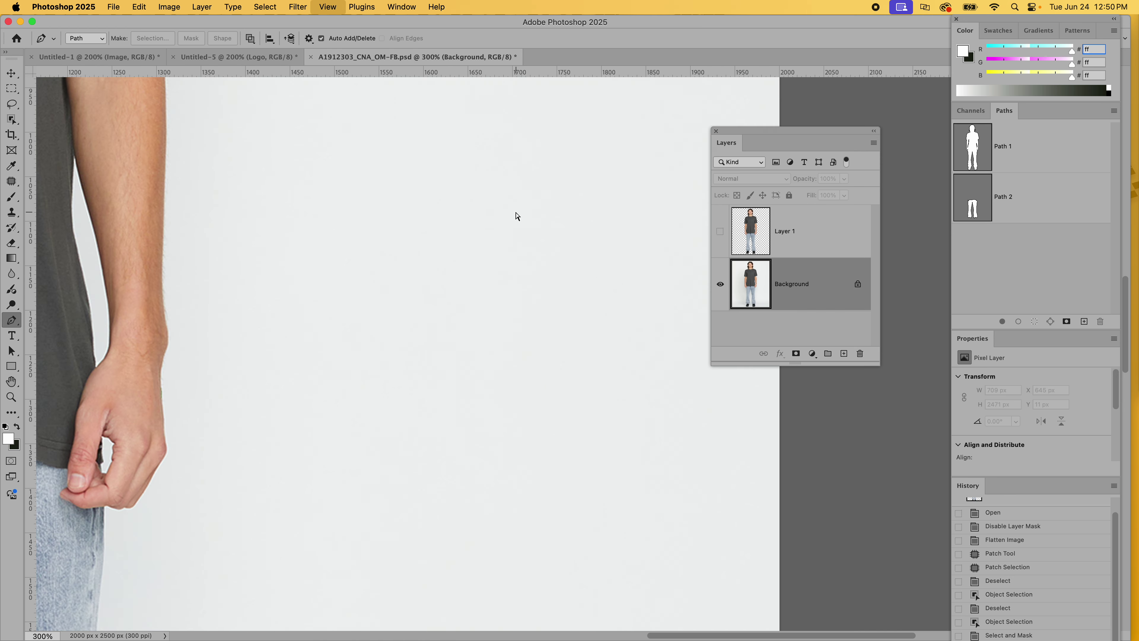
{"action": "left_click_drag", "start_coordinate": [316, 183], "coordinate": [566, 537]}
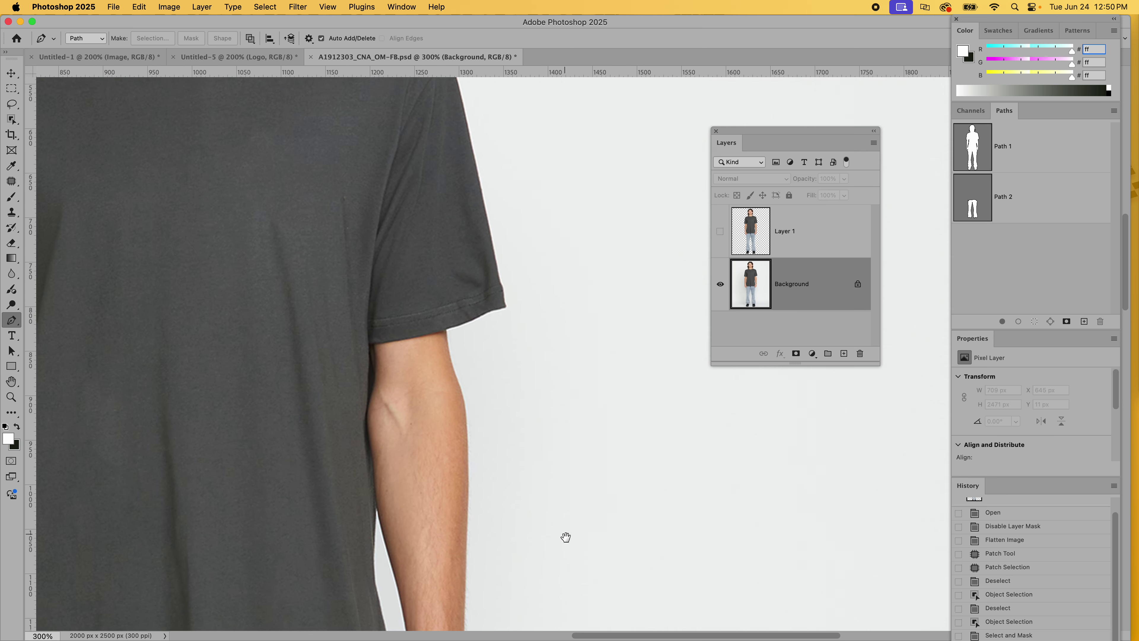
{"action": "left_click", "coordinate": [475, 122]}
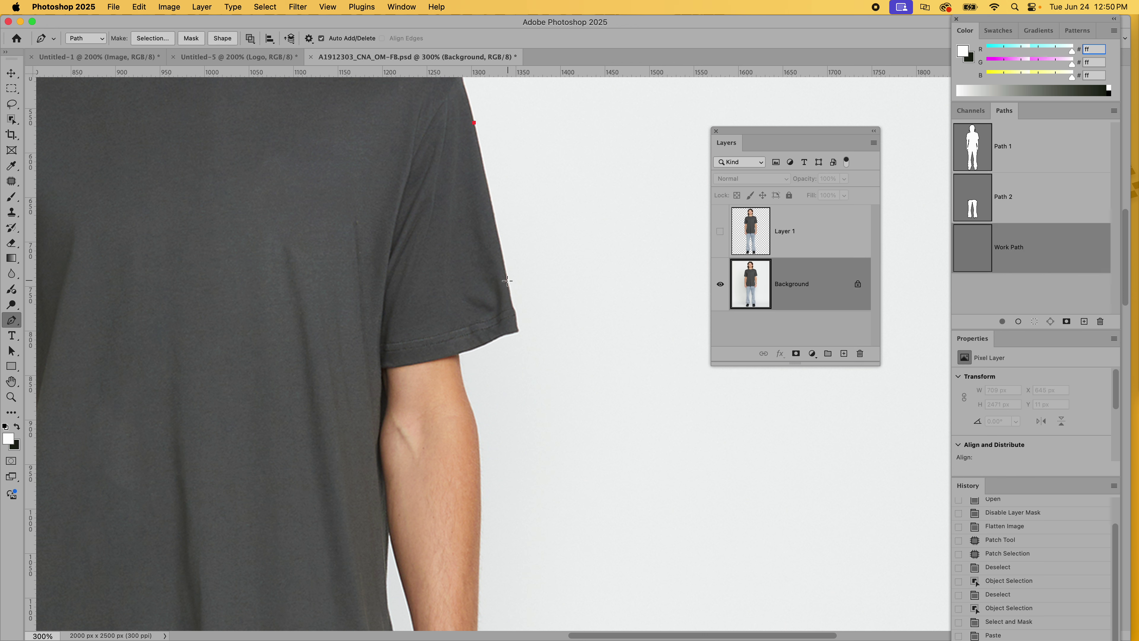
{"action": "left_click_drag", "start_coordinate": [507, 282], "coordinate": [515, 309]}
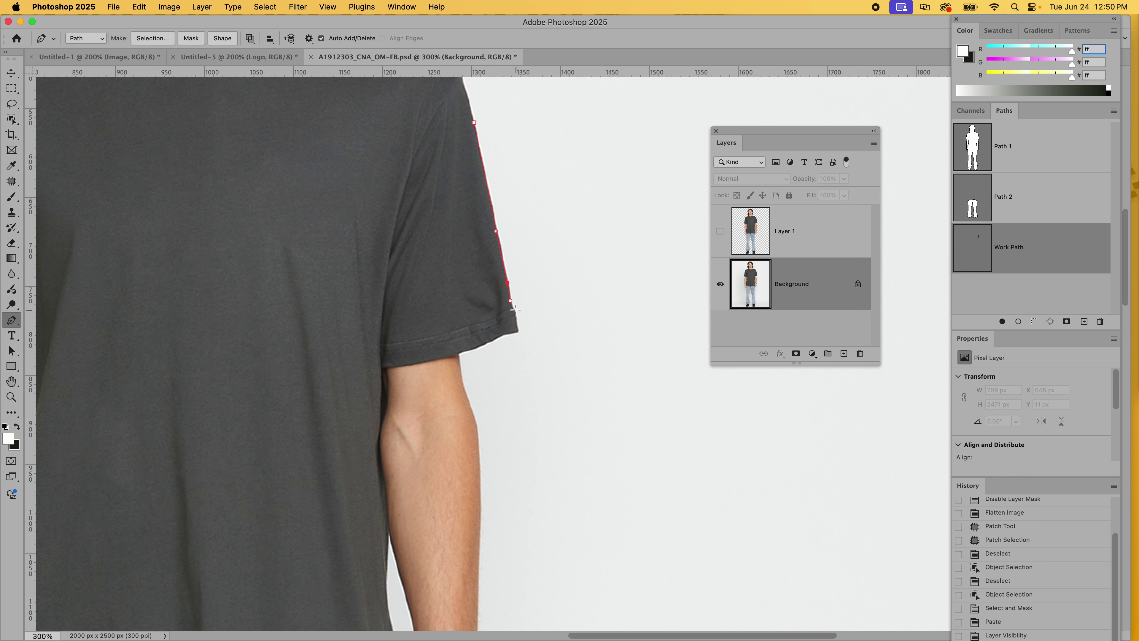
Continue the path around the sleeve's lower corner and along its hem toward the arm.
{"action": "scroll", "coordinate": [518, 304], "scroll_direction": "up", "scroll_amount": 3}
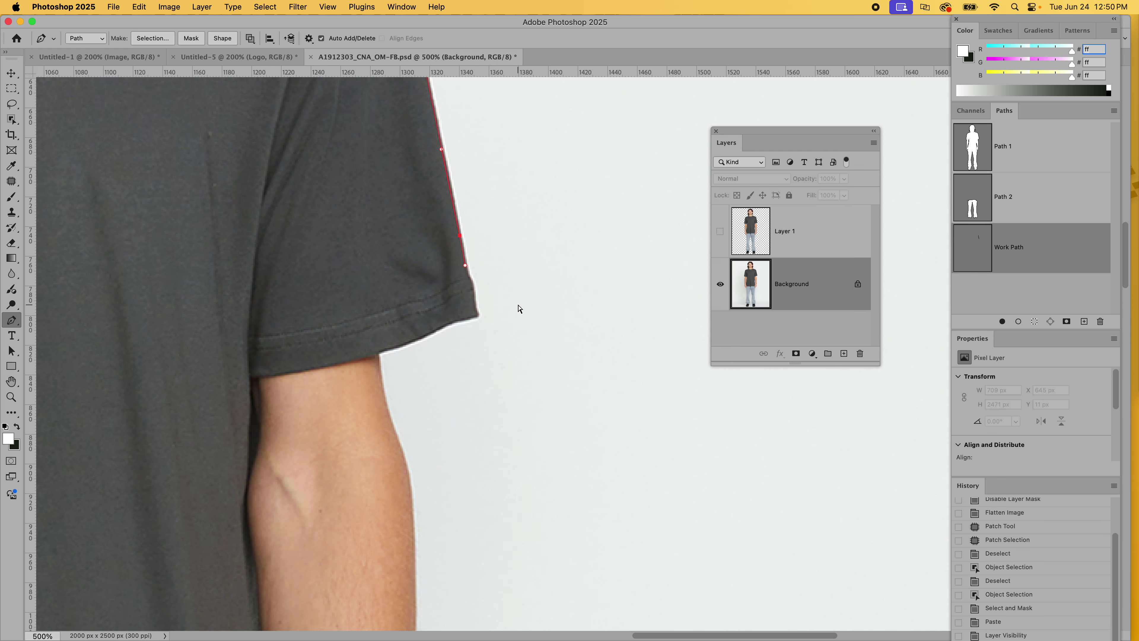
{"action": "left_click", "coordinate": [474, 292]}
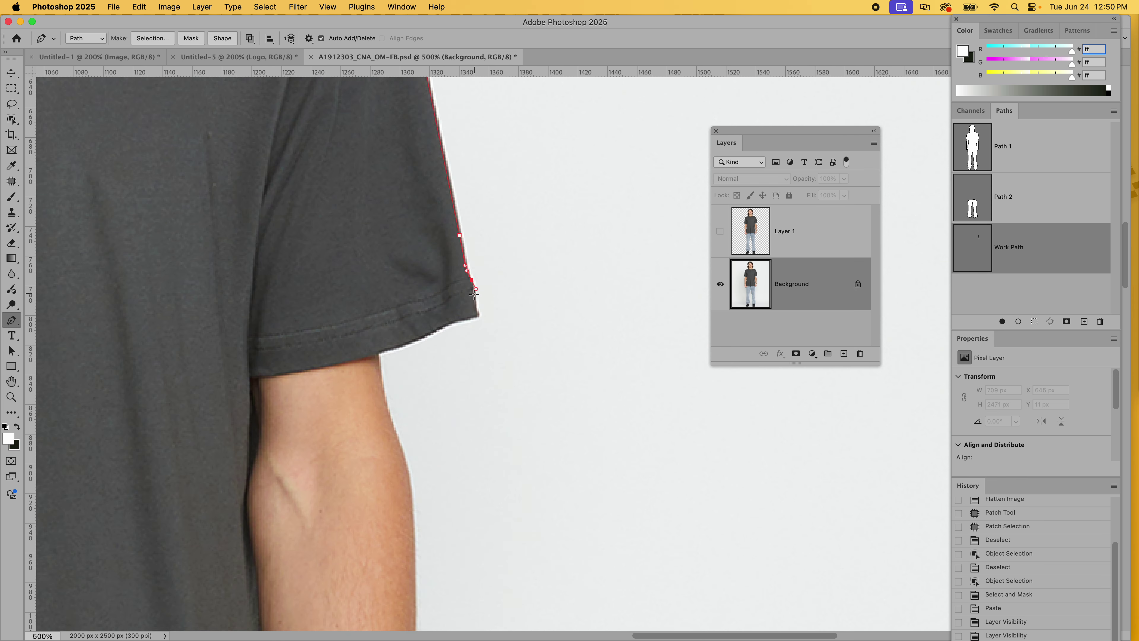
{"action": "mouse_move", "coordinate": [476, 301]}
{"action": "left_mouse_down"}
{"action": "mouse_move", "coordinate": [471, 320]}
{"action": "mouse_move", "coordinate": [394, 360]}
{"action": "mouse_move", "coordinate": [392, 328]}
{"action": "mouse_move", "coordinate": [459, 294]}
{"action": "left_mouse_up"}
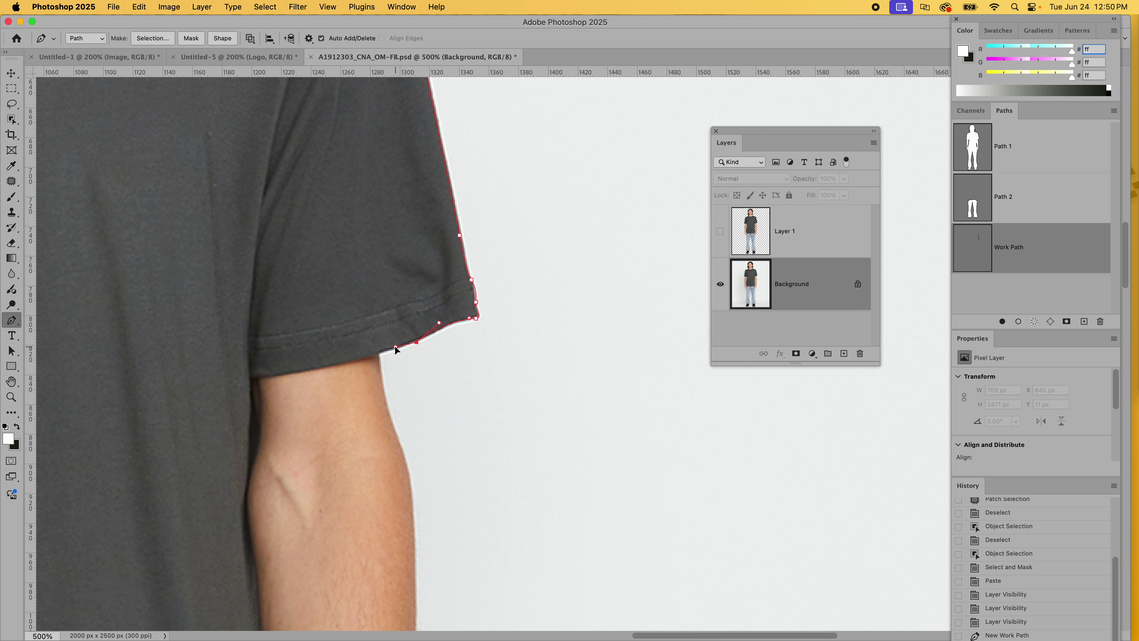
Extend the path from the corner where the hem meets the arm down the arm's outer edge.
{"action": "left_click", "coordinate": [379, 354]}
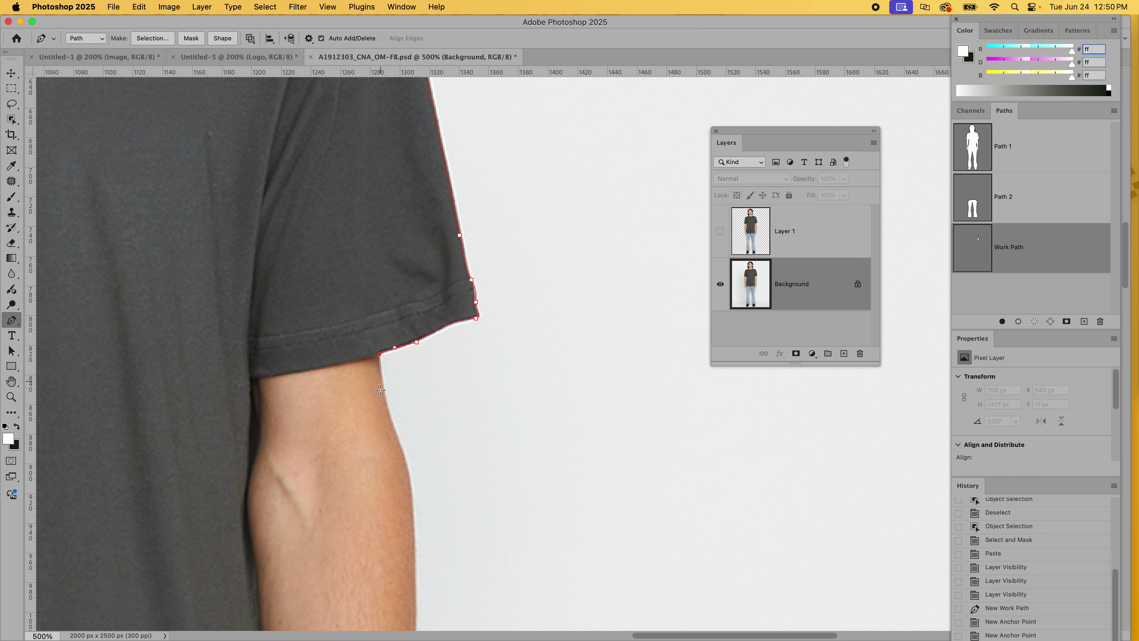
{"action": "left_click", "coordinate": [393, 424]}
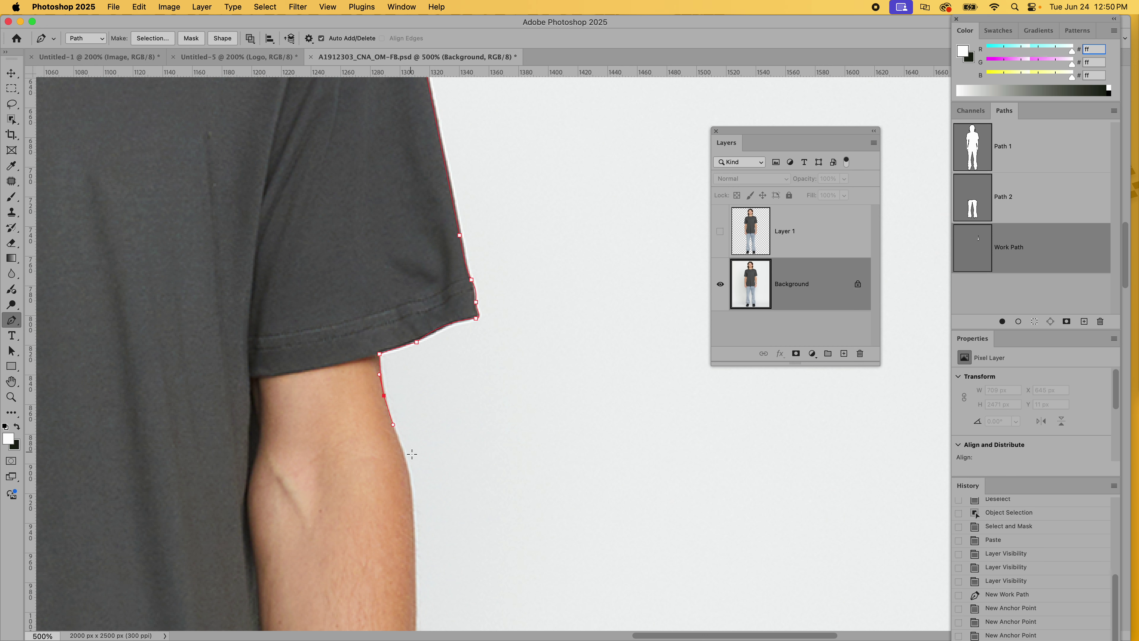
{"action": "left_click", "coordinate": [404, 449]}
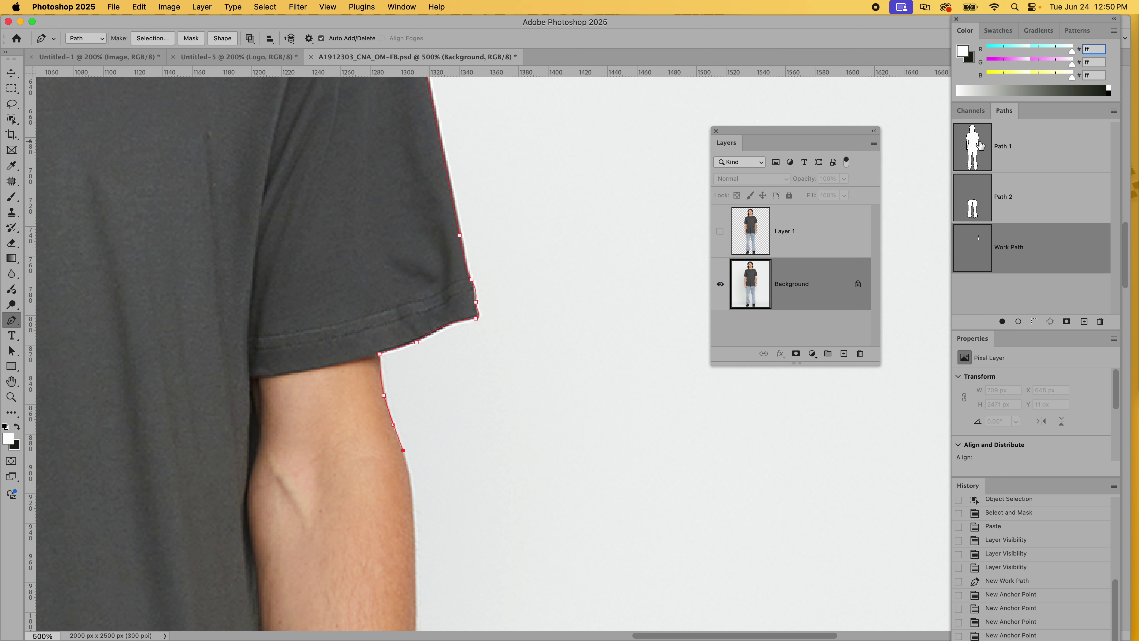
Deselect the work path and load the saved Path 1 as a selection around the whole model.
{"action": "key", "text": "super+0"}
{"action": "left_click", "coordinate": [1028, 283]}
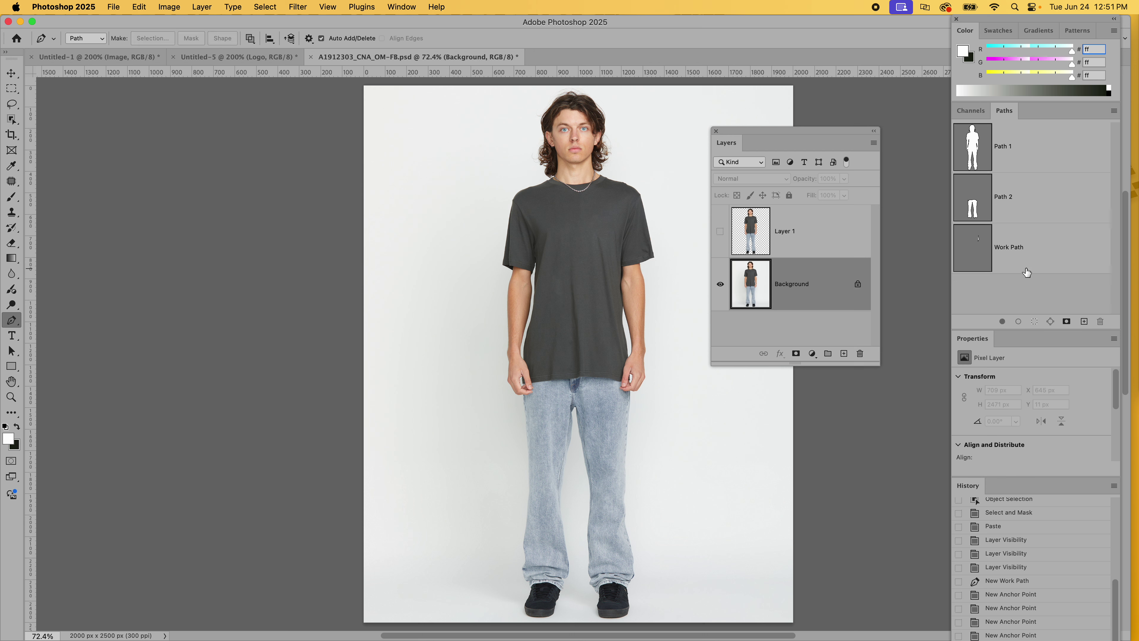
{"action": "left_click", "coordinate": [1038, 142]}
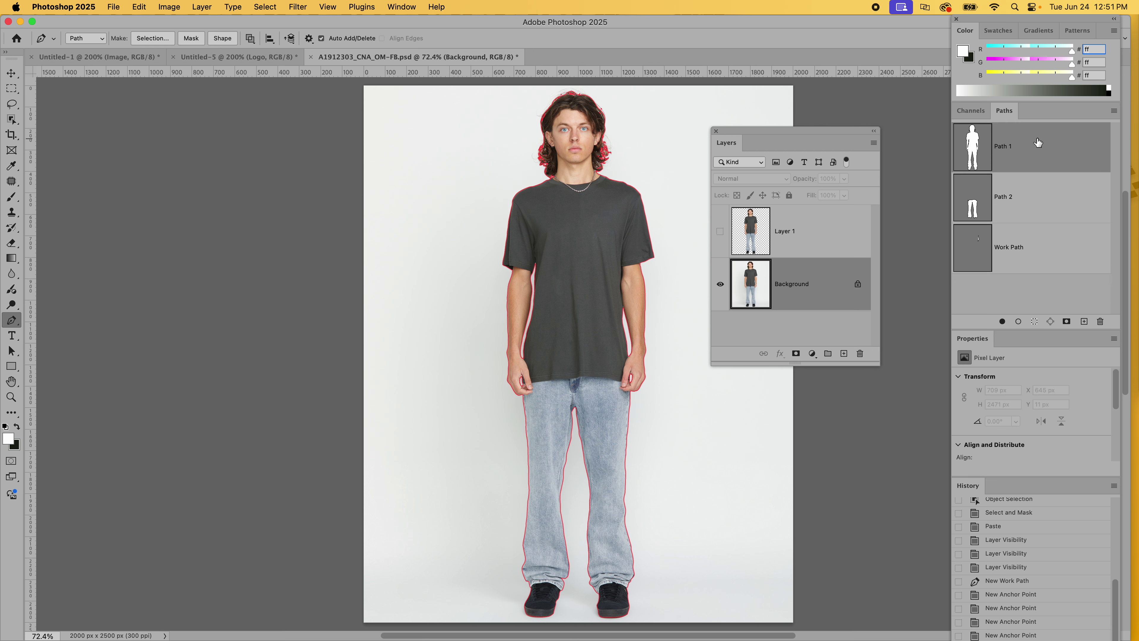
{"action": "left_click_drag", "start_coordinate": [987, 155], "coordinate": [1034, 321]}
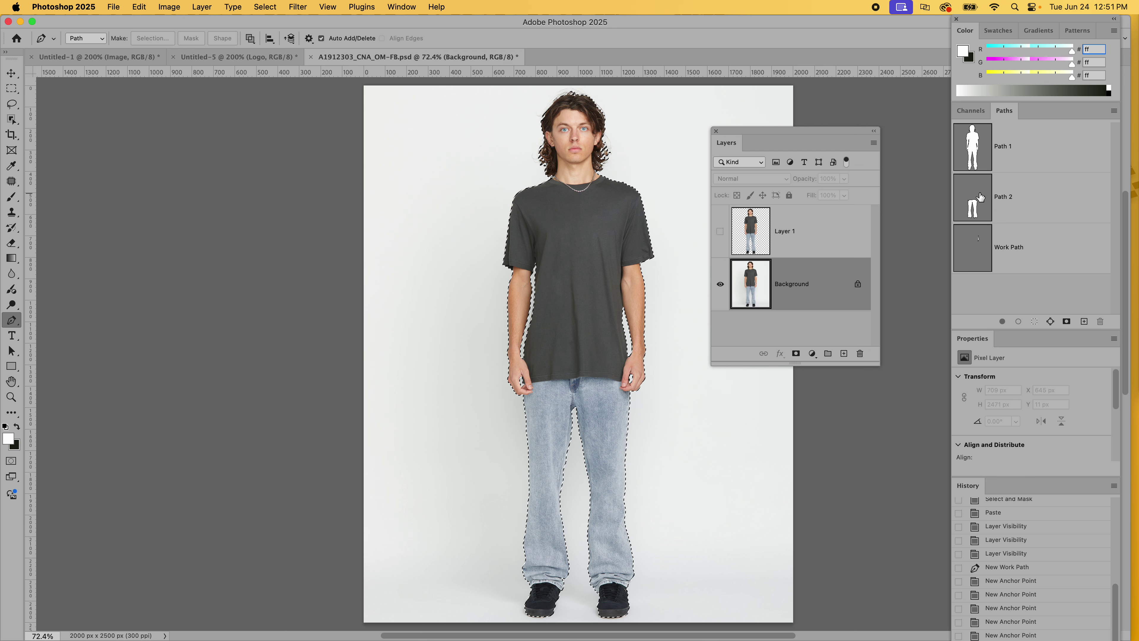
Replace the full-figure selection with the jeans selection from Path 2, then switch to the Move tool and deselect the active path.
{"action": "left_click", "coordinate": [986, 203]}
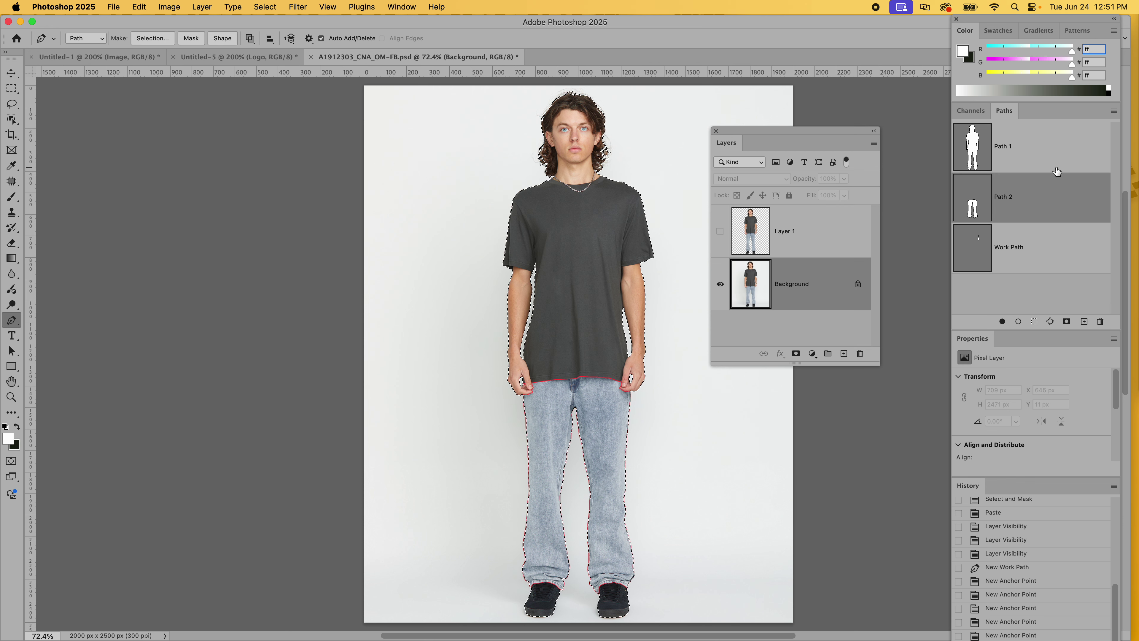
{"action": "key", "text": "super+d"}
{"action": "left_click", "coordinate": [976, 201], "text": "super"}
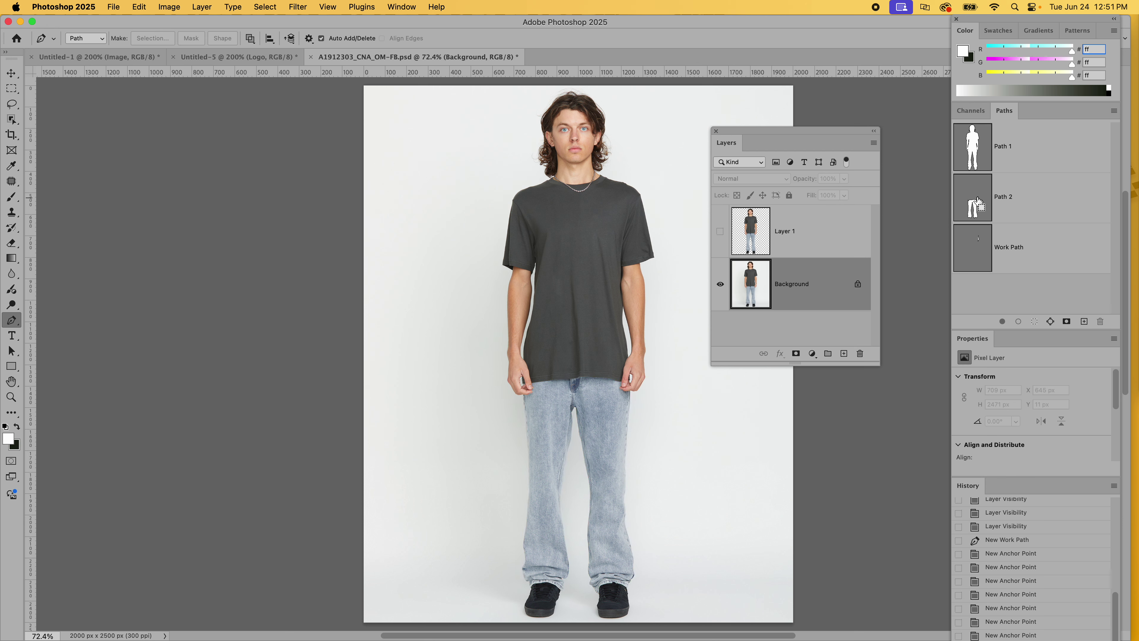
{"action": "left_click", "coordinate": [990, 144]}
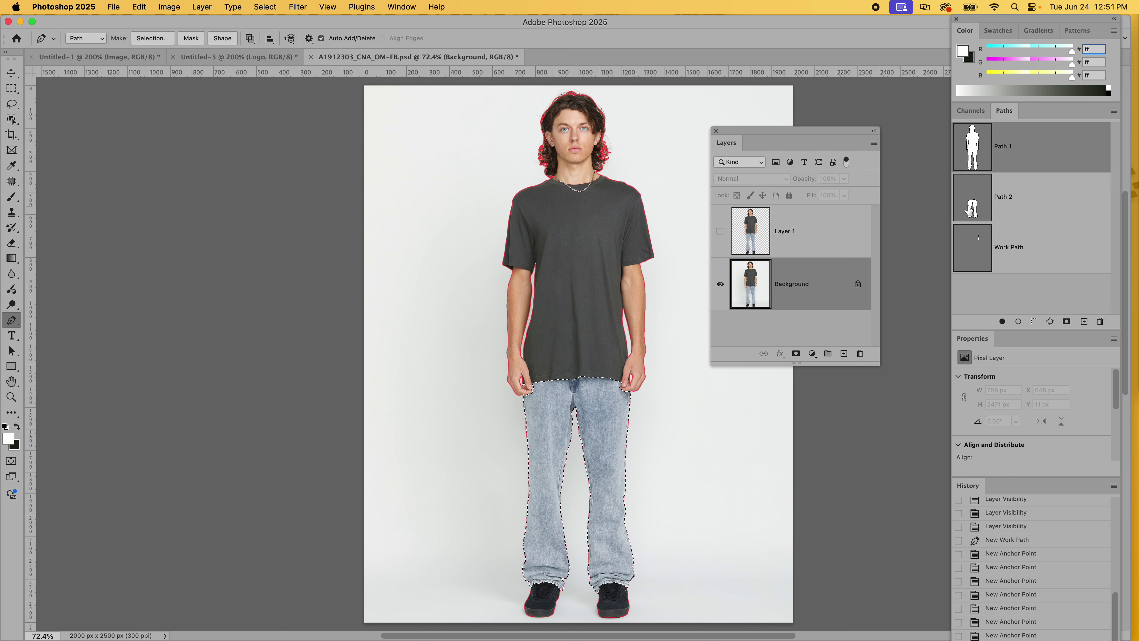
{"action": "left_click", "coordinate": [975, 200], "text": "super"}
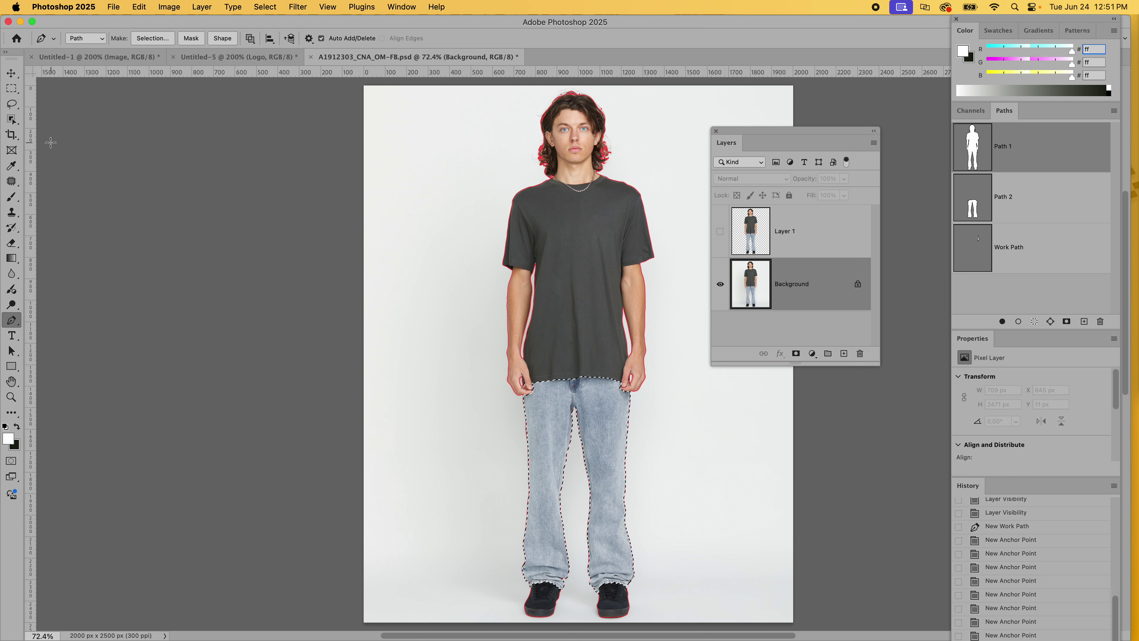
{"action": "left_click", "coordinate": [11, 73]}
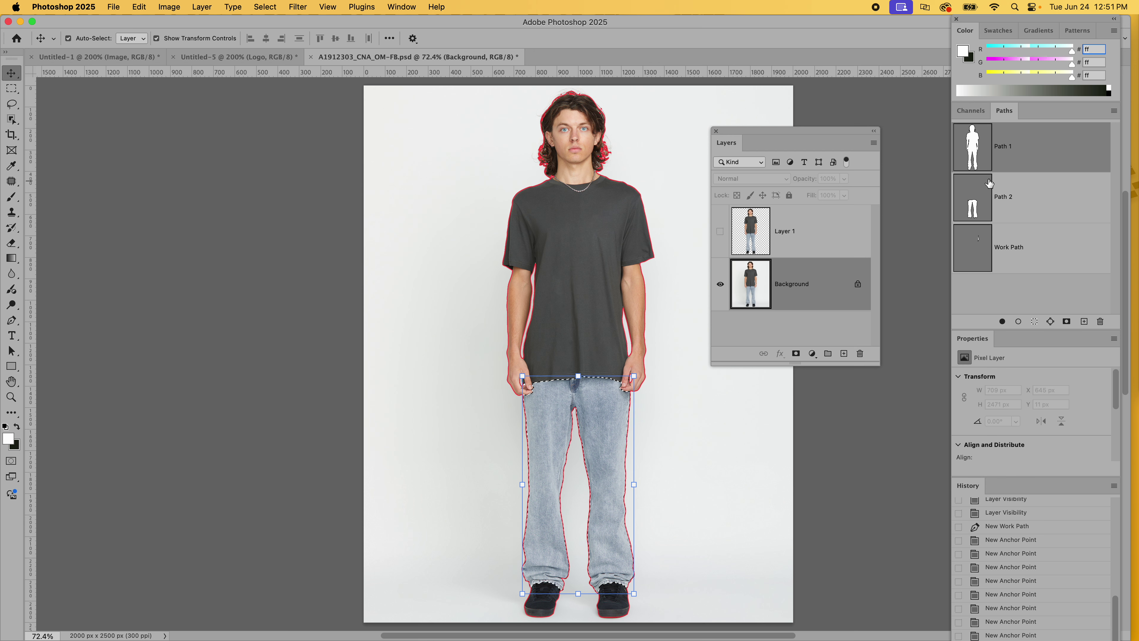
{"action": "left_click", "coordinate": [1037, 293]}
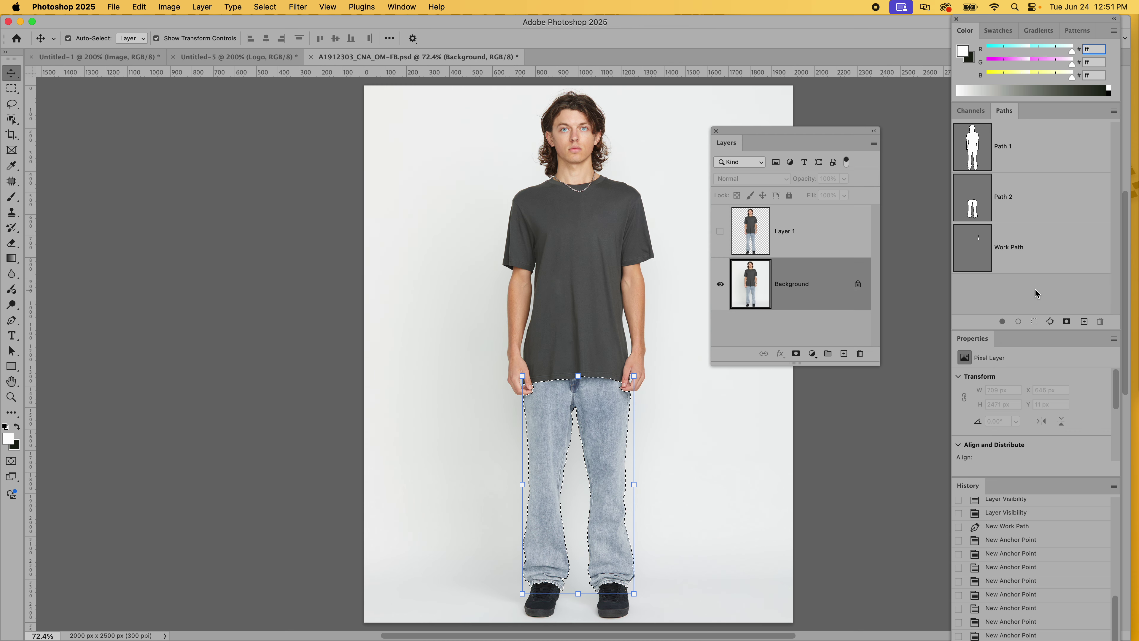